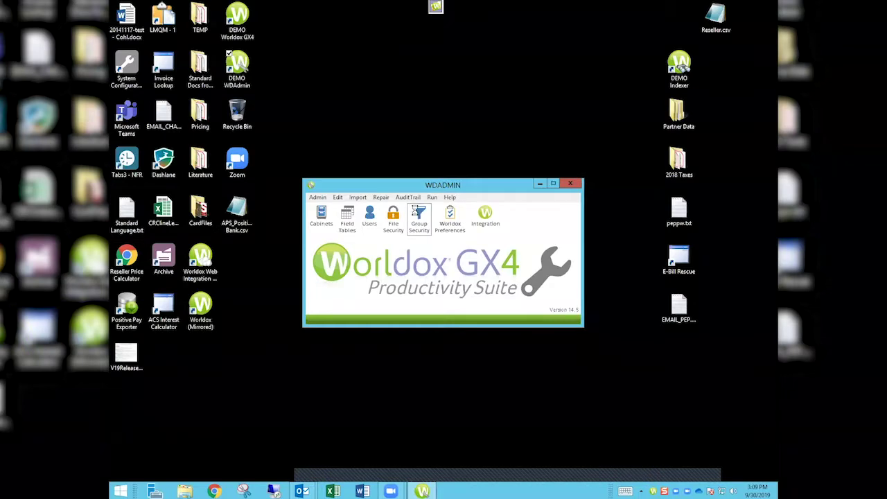
- Open Group Security, print the User Groups report, and review the members listed for each group
click(416, 216)
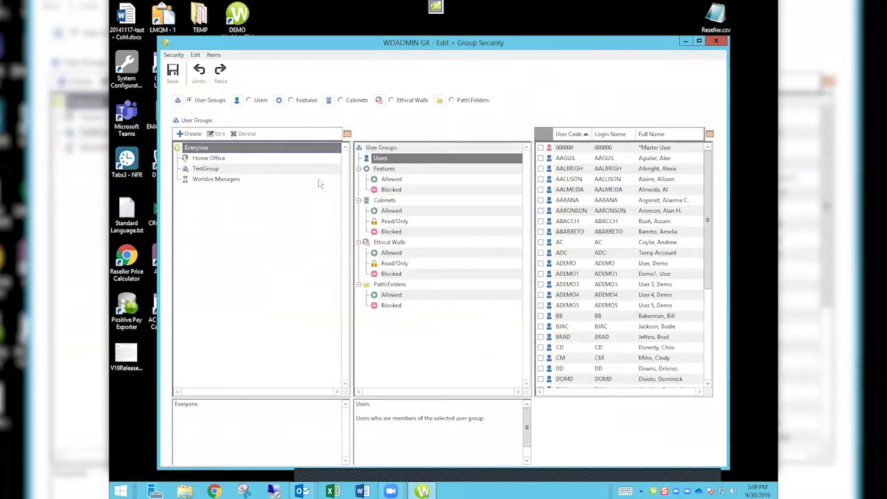
click(434, 161)
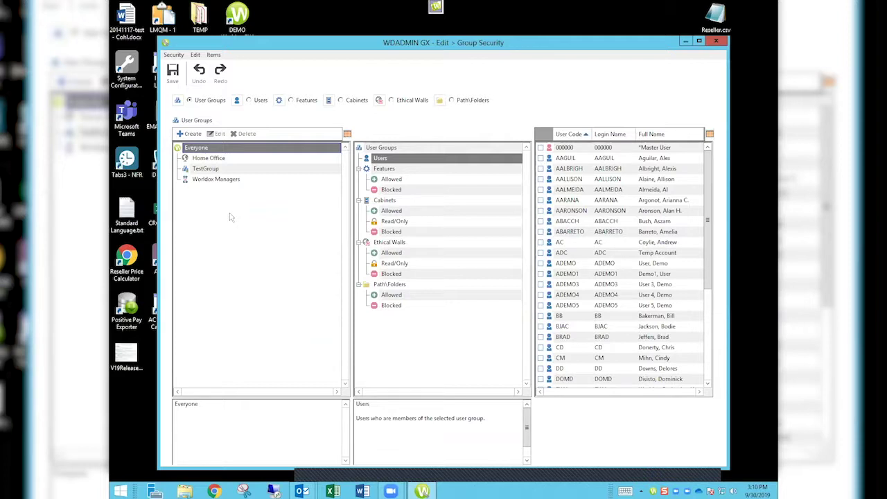
click(172, 56)
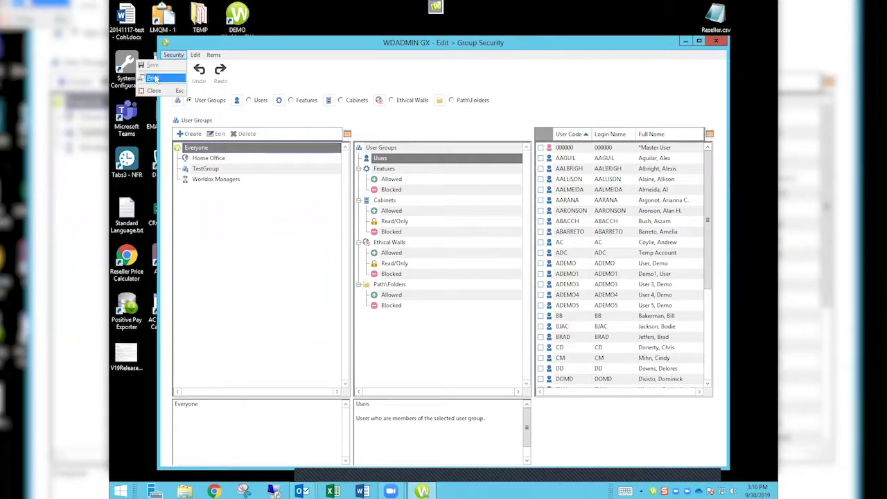
click(154, 78)
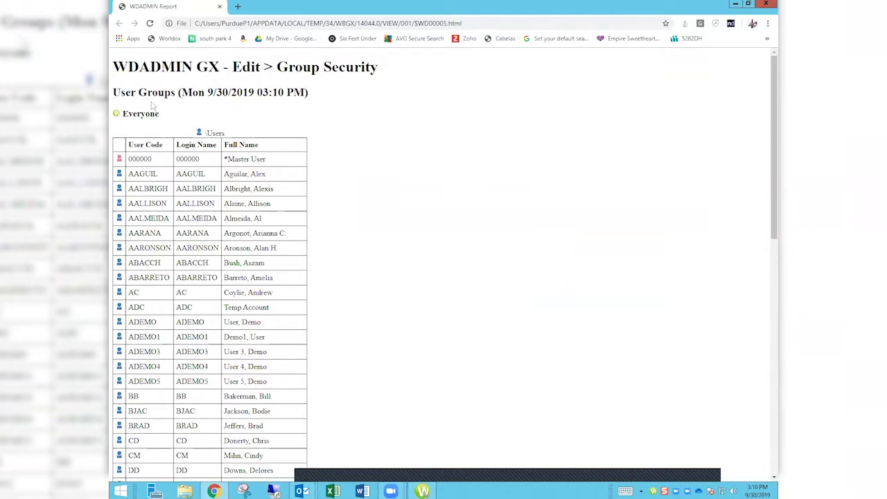
scroll(161, 336, down, 6)
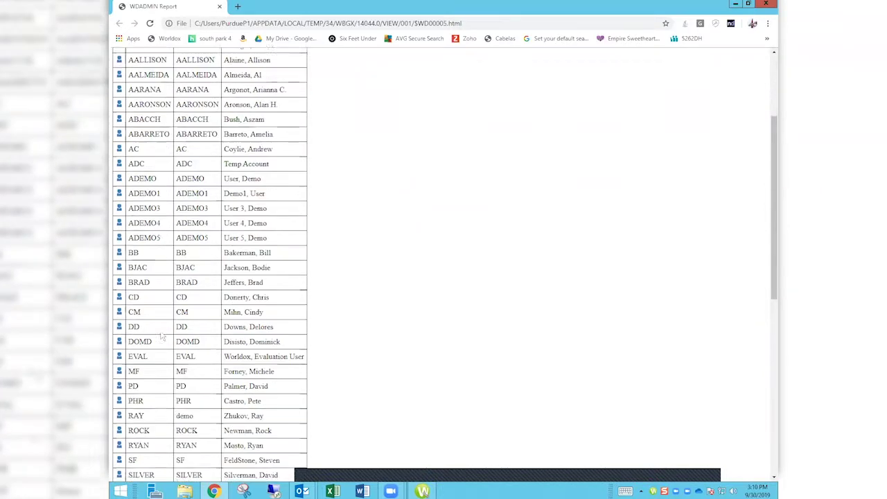
scroll(187, 309, down, 1)
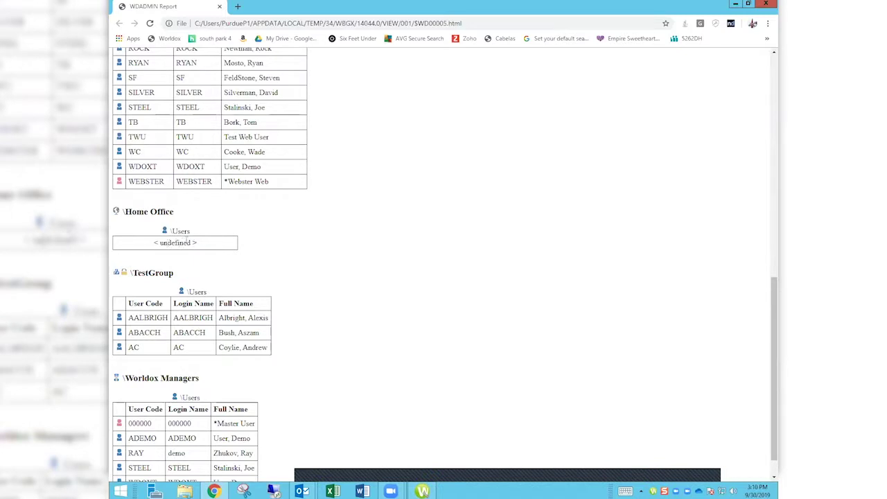
scroll(189, 267, down, 1)
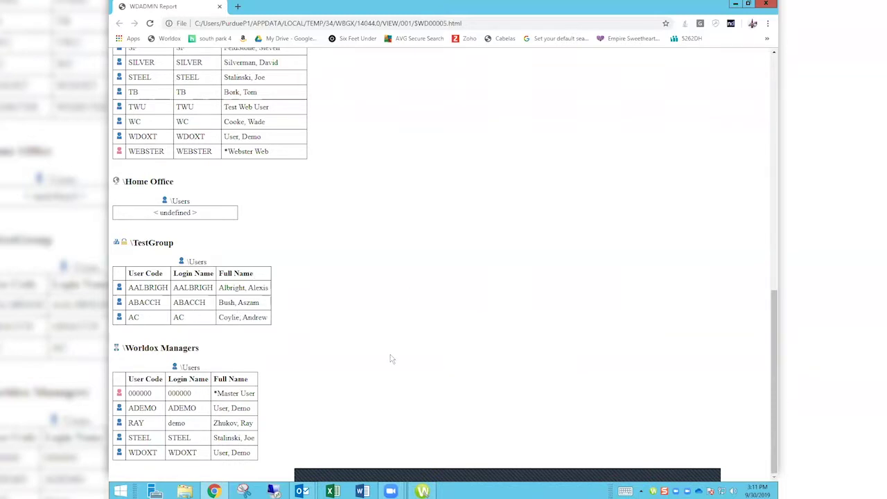
- Return to WDADMIN and print the security report for the Add/Edit Public Address Rules feature
click(423, 492)
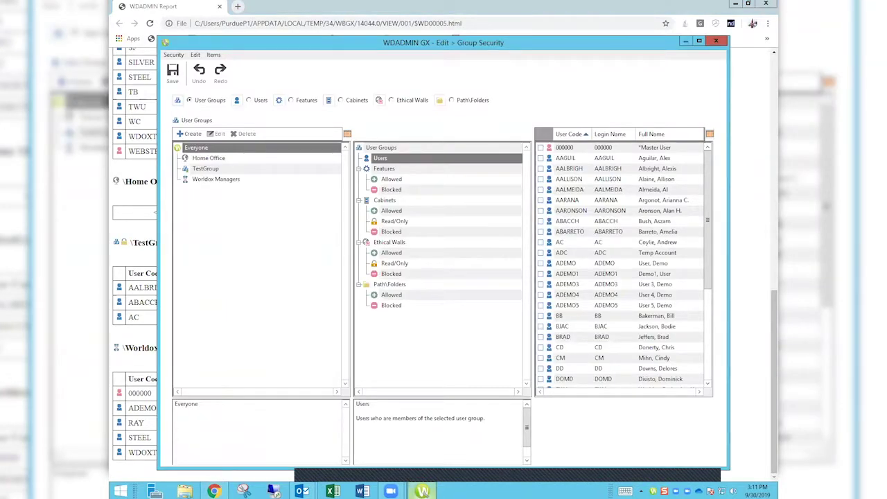
click(306, 101)
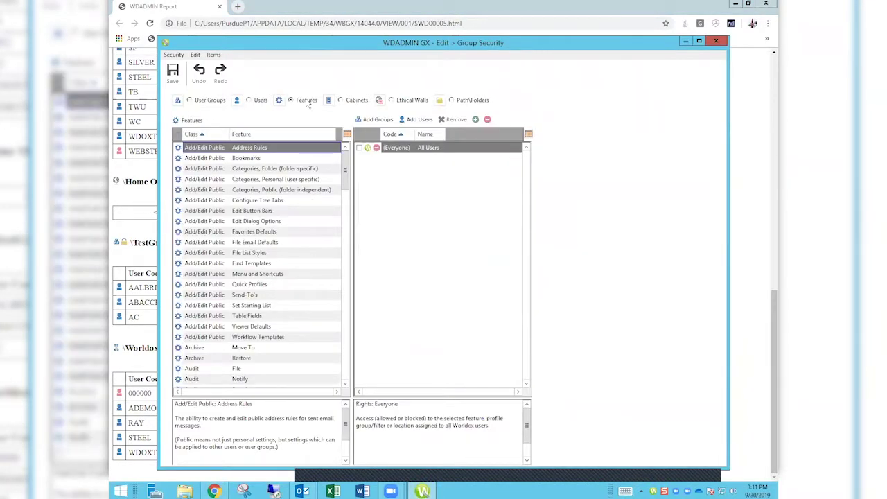
click(175, 55)
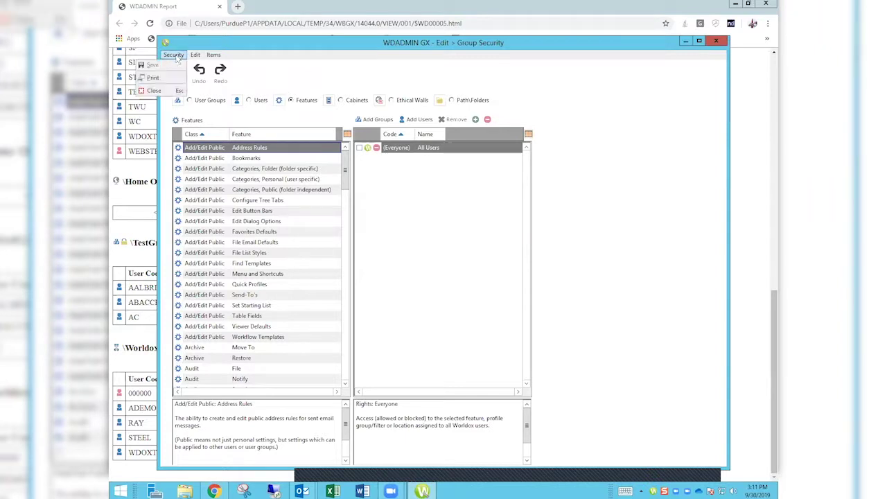
click(175, 78)
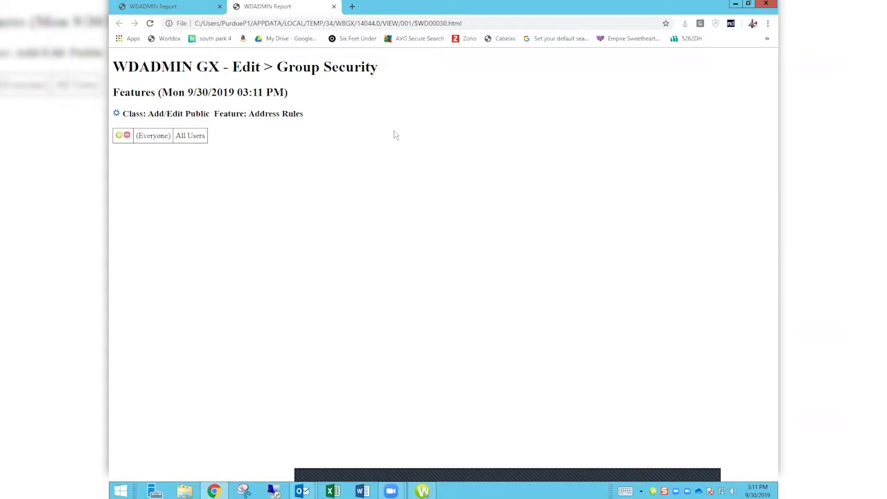
- Switch back to WDADMIN and view the Users and Ethical Walls security lists
key(alt+Tab)
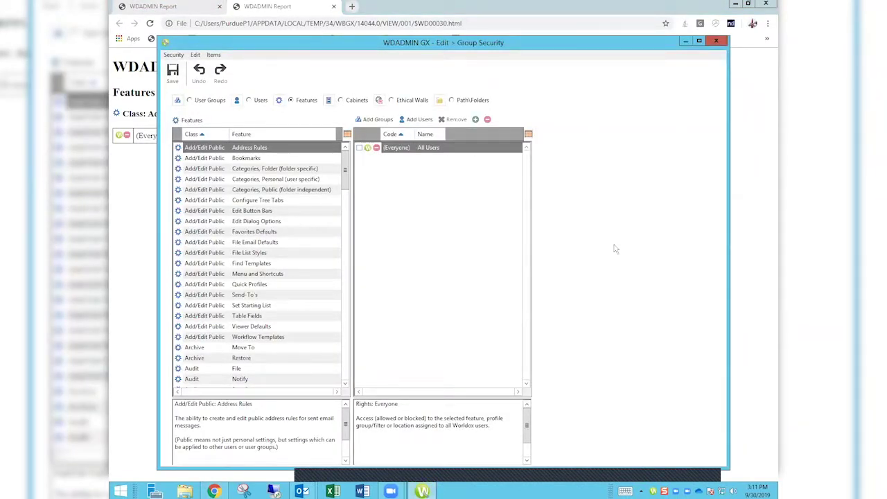
click(260, 102)
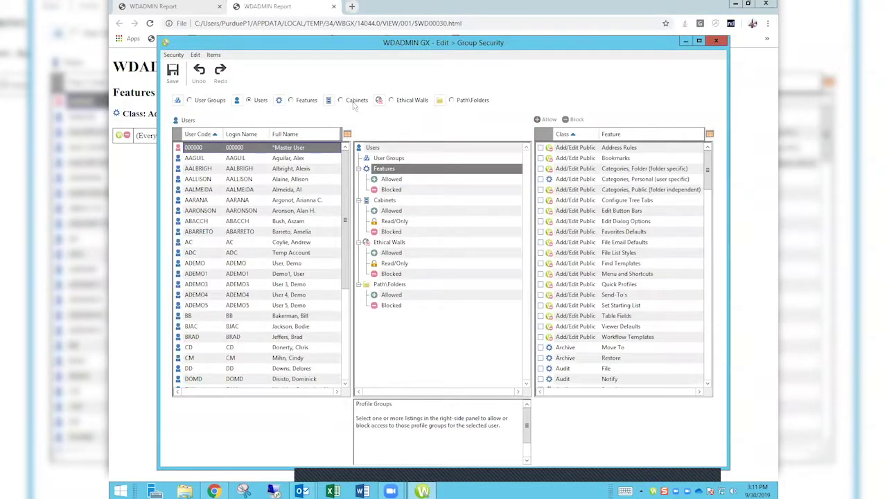
click(411, 102)
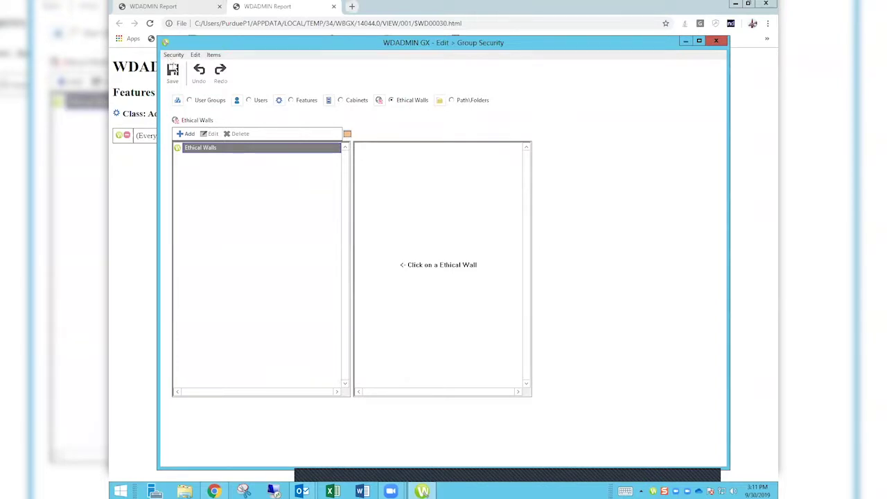
click(174, 55)
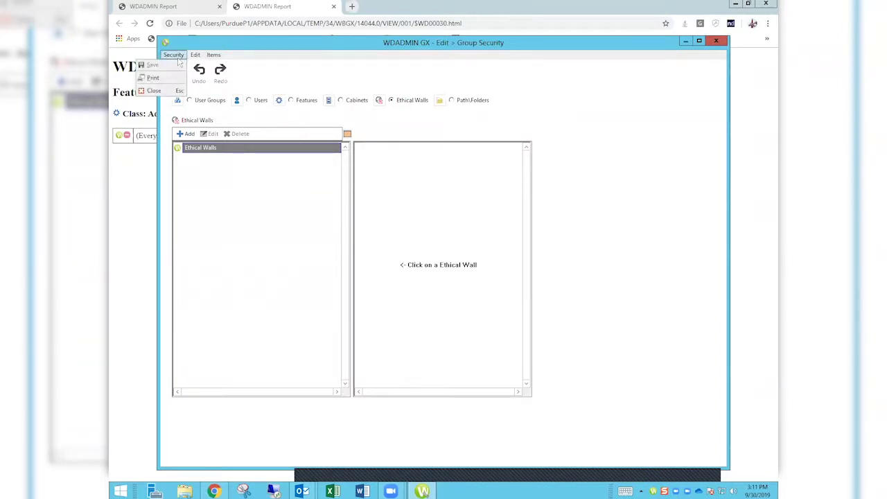
click(340, 105)
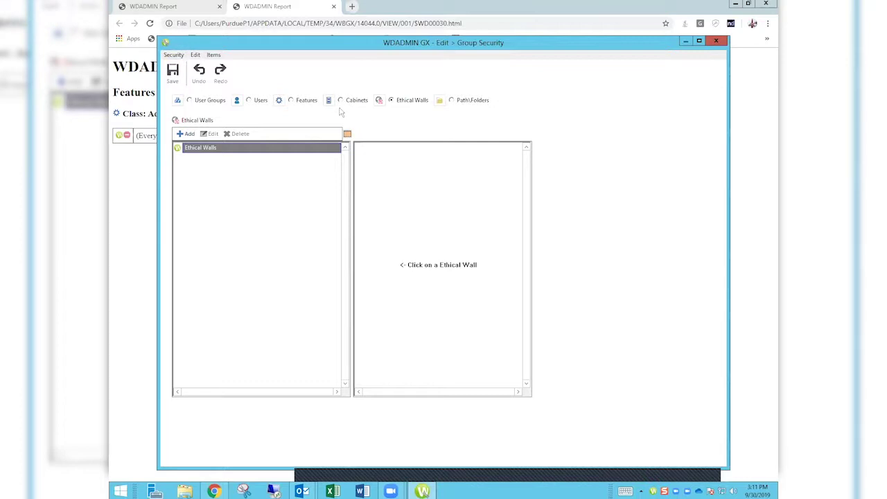
- Print the security report for the Client Files cabinet and close the cabinet and feature reports in the browser
click(340, 101)
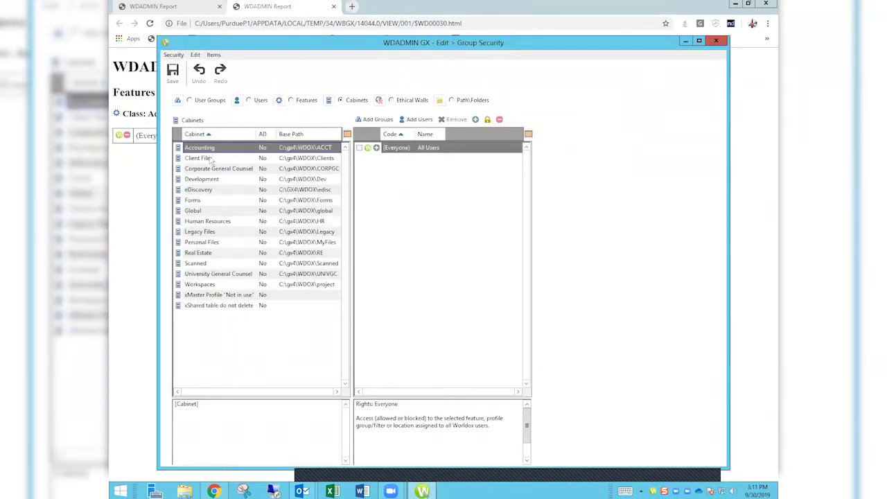
click(214, 158)
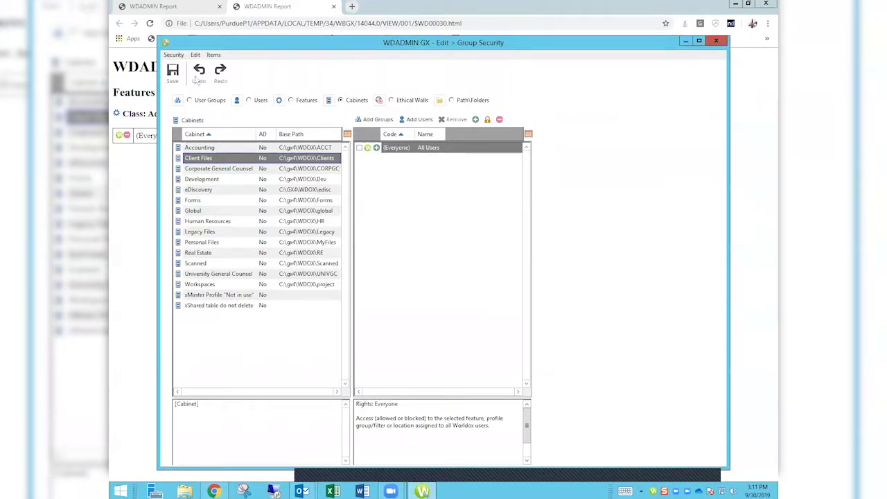
click(173, 54)
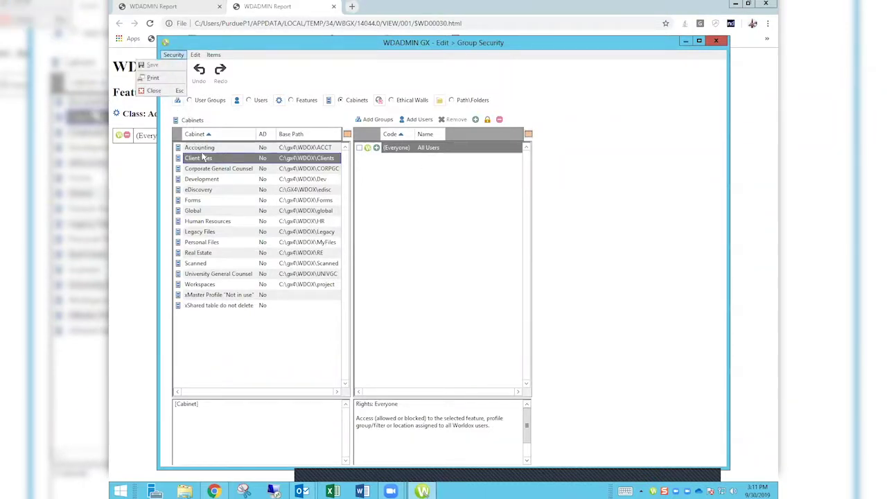
click(155, 78)
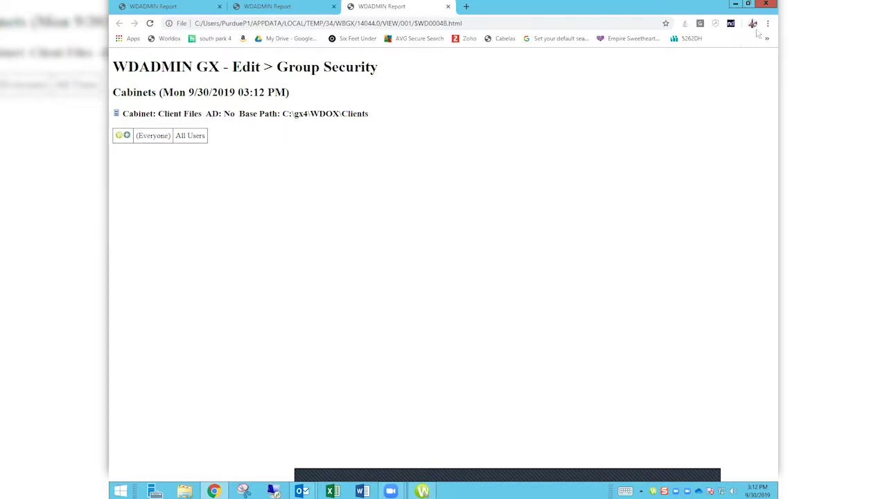
click(448, 6)
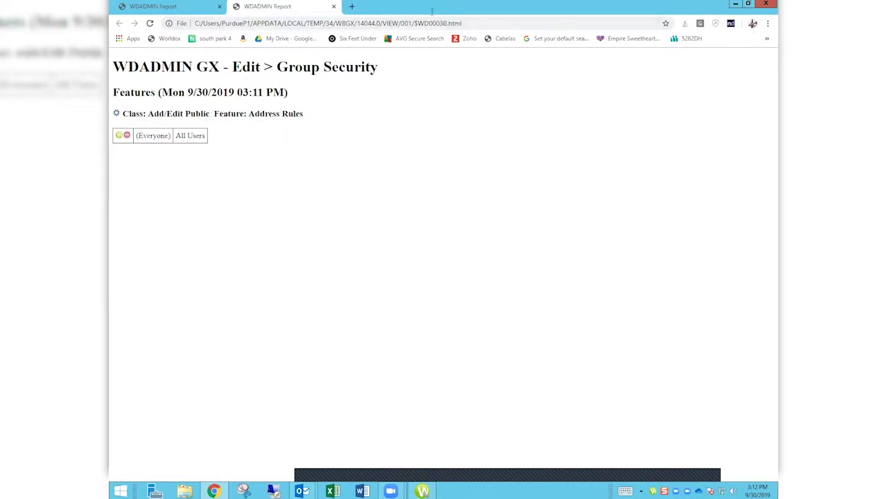
click(333, 8)
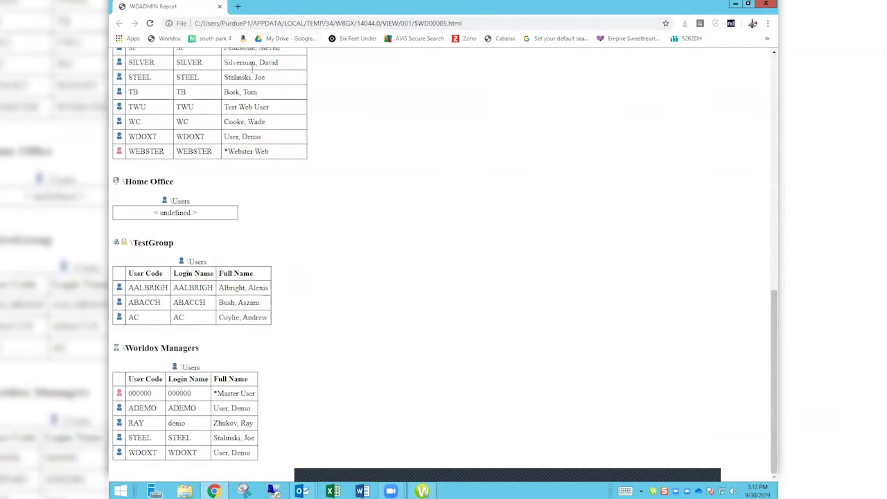
- Switch back to WDADMIN, show the Features security list, and print the Address Rules report again
mouse_move(392, 491)
click(423, 490)
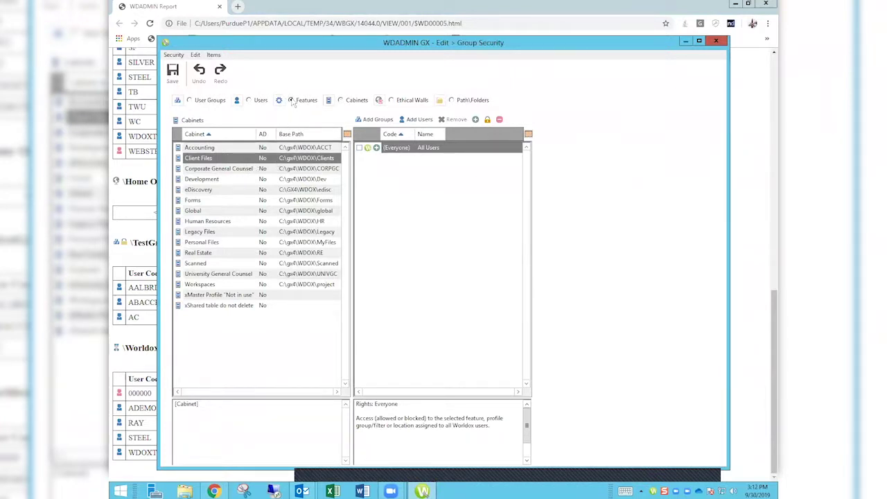
click(291, 100)
click(174, 55)
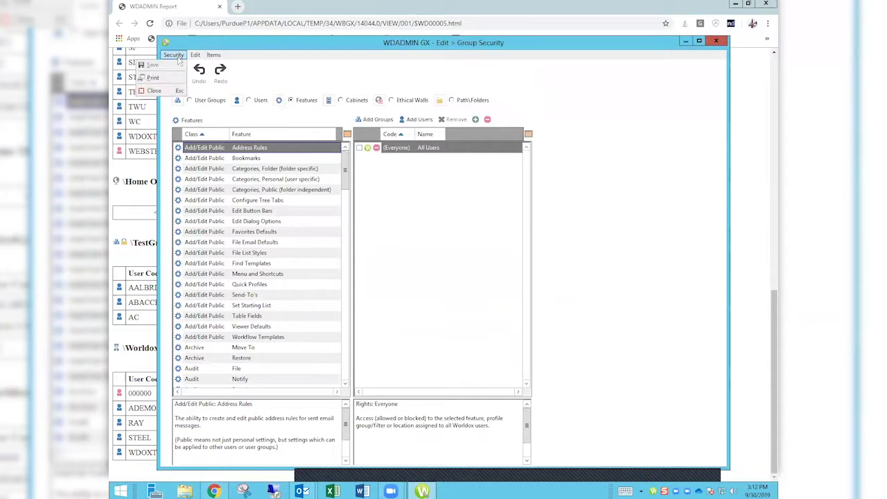
click(164, 79)
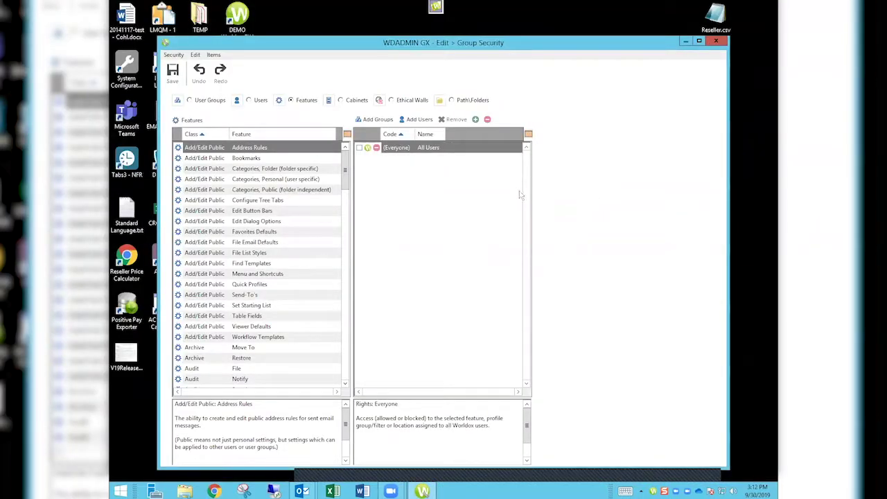
- Show the user groups and select TestGroup to examine its feature rights
click(191, 101)
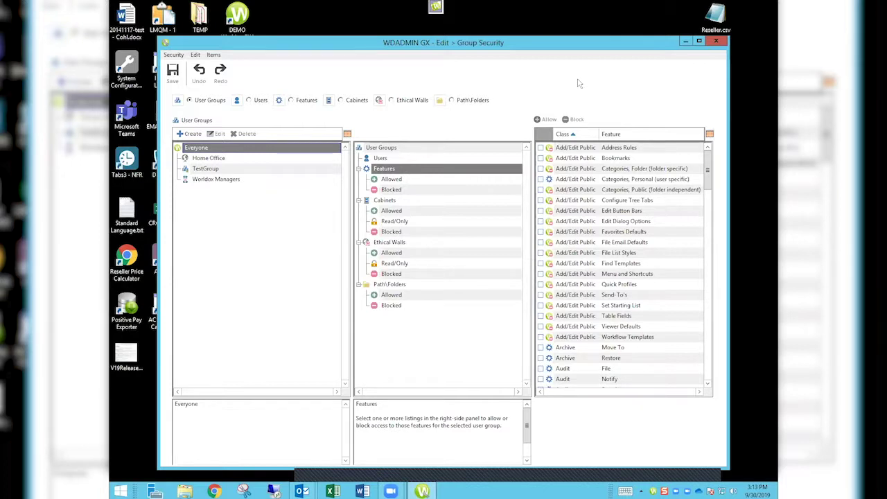
click(248, 171)
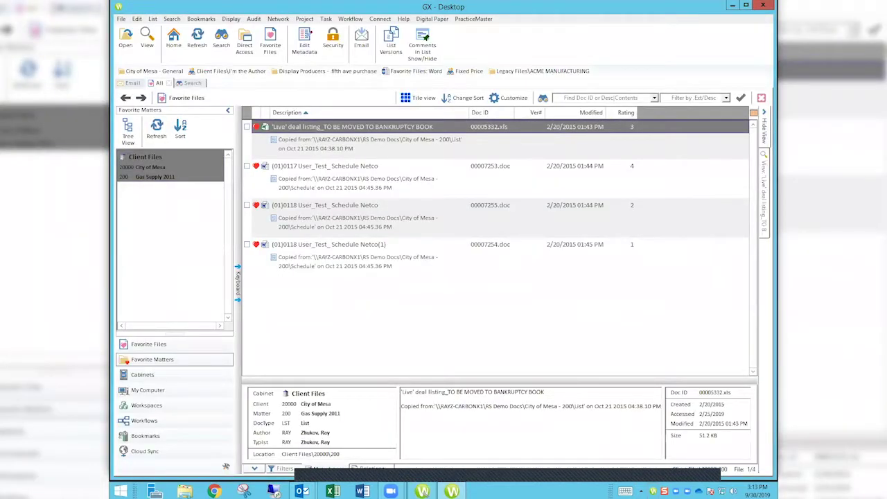
- In Worldox GX Desktop, open custom group/user security for the schedule document 00007255.doc and add TestGroup to its rights list
click(362, 209)
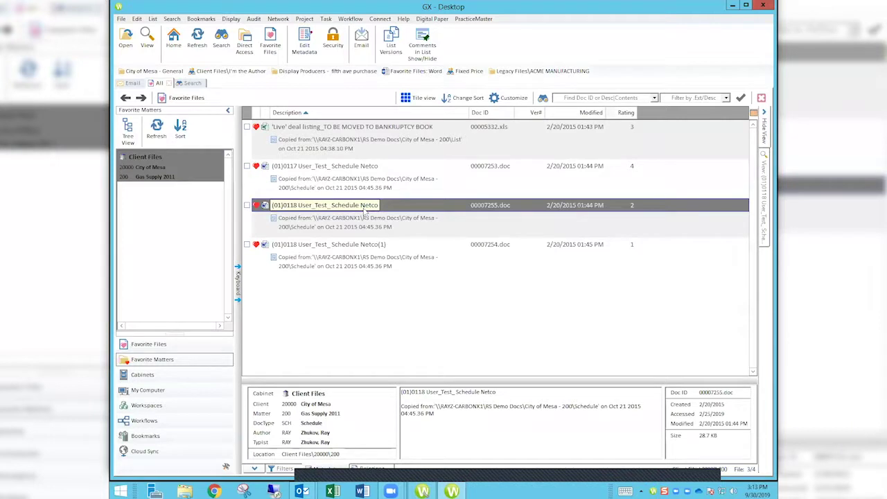
click(123, 19)
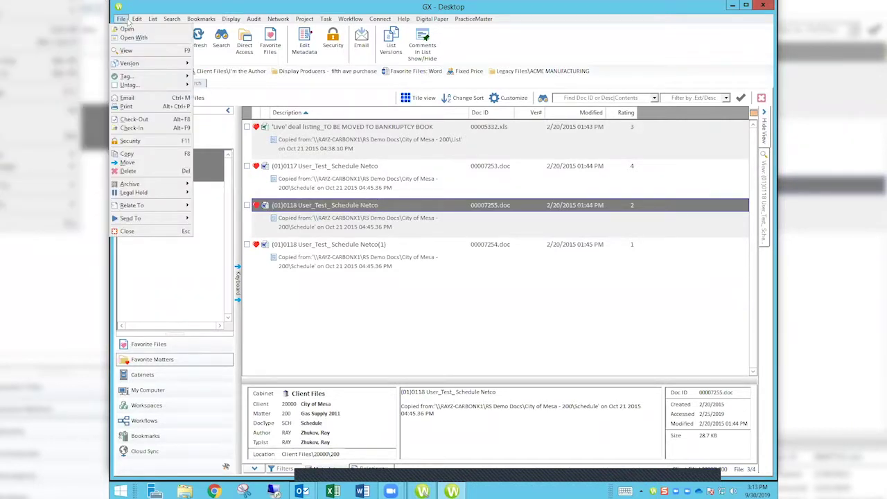
click(154, 140)
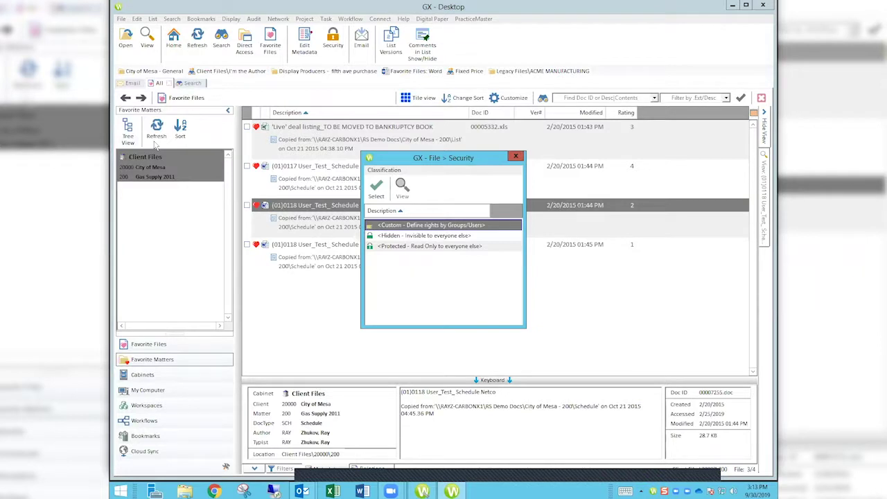
double_click(427, 226)
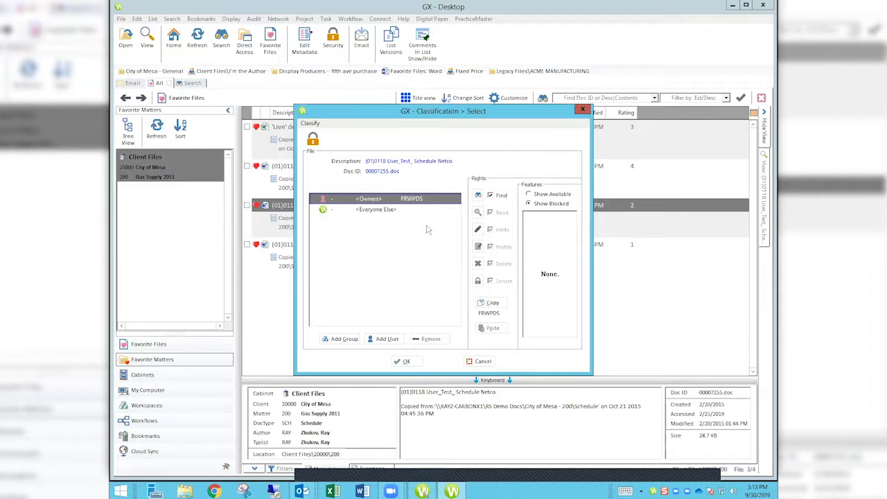
click(343, 338)
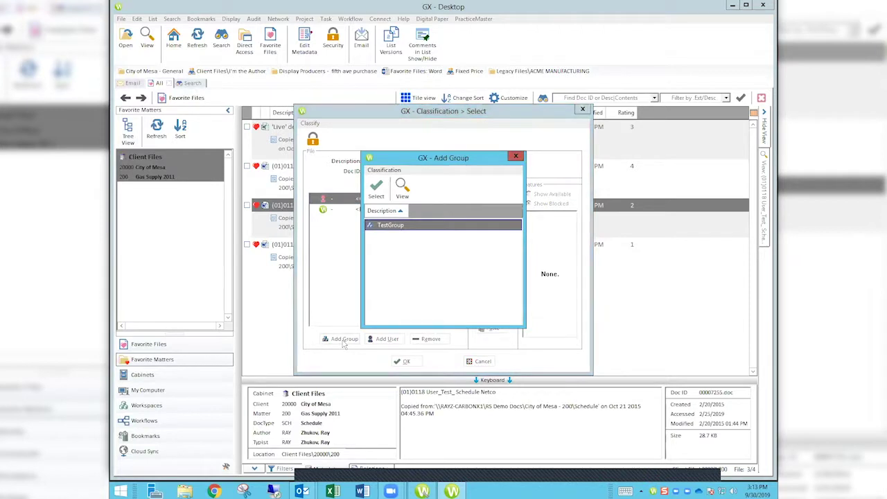
double_click(415, 225)
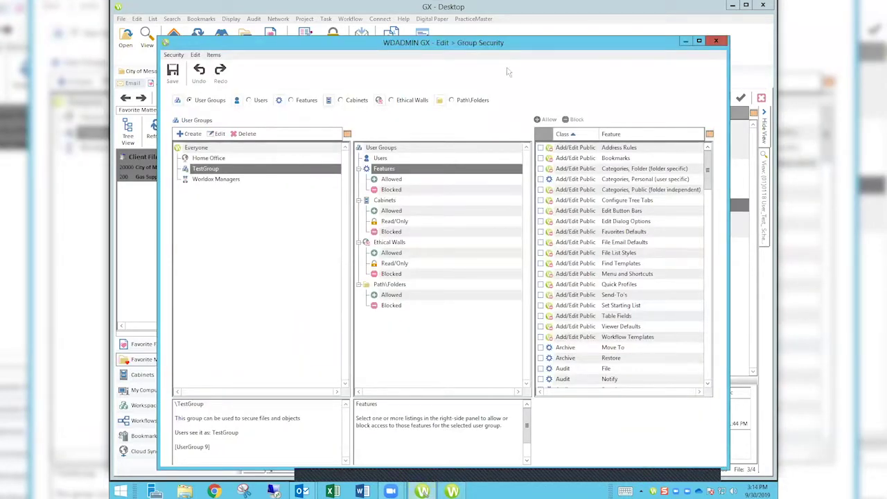
- Reopen Group Security in WDADMIN and remove the user with code AC from TestGroup
click(715, 41)
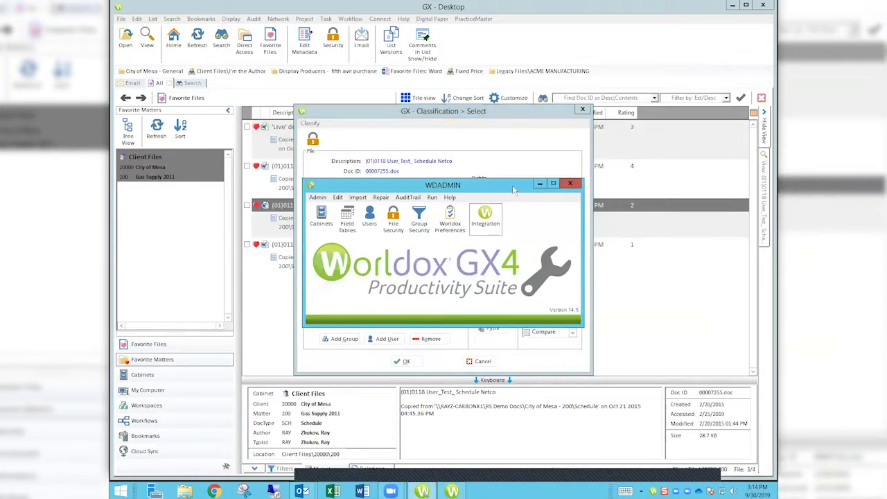
click(419, 218)
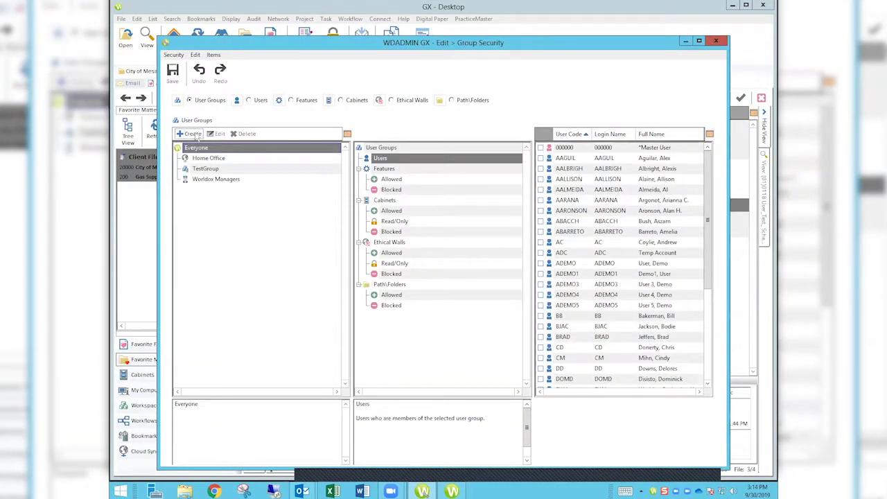
click(207, 169)
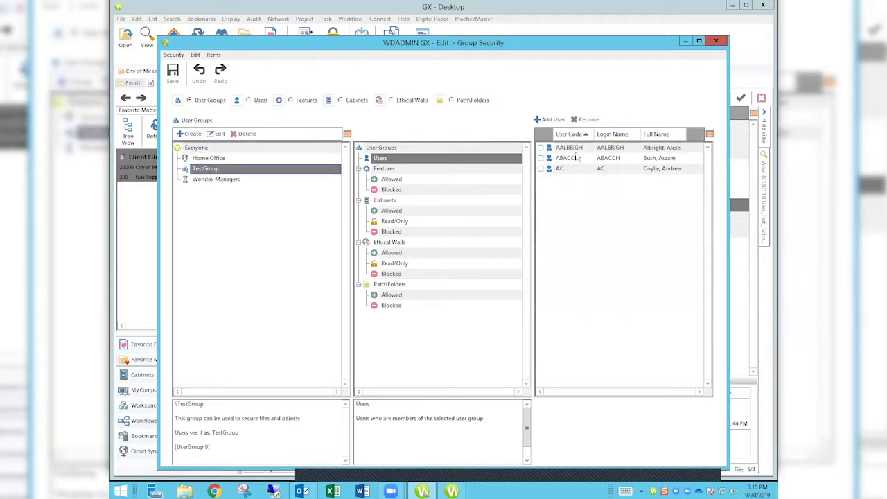
click(541, 169)
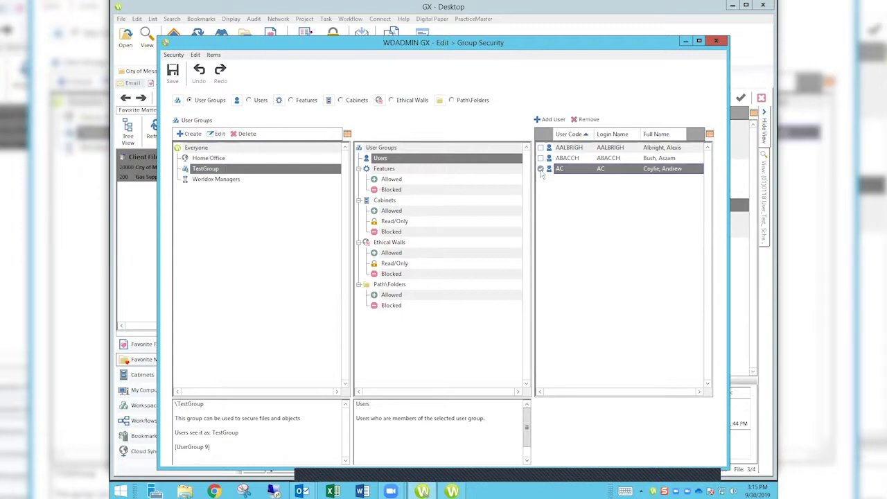
click(585, 119)
click(631, 185)
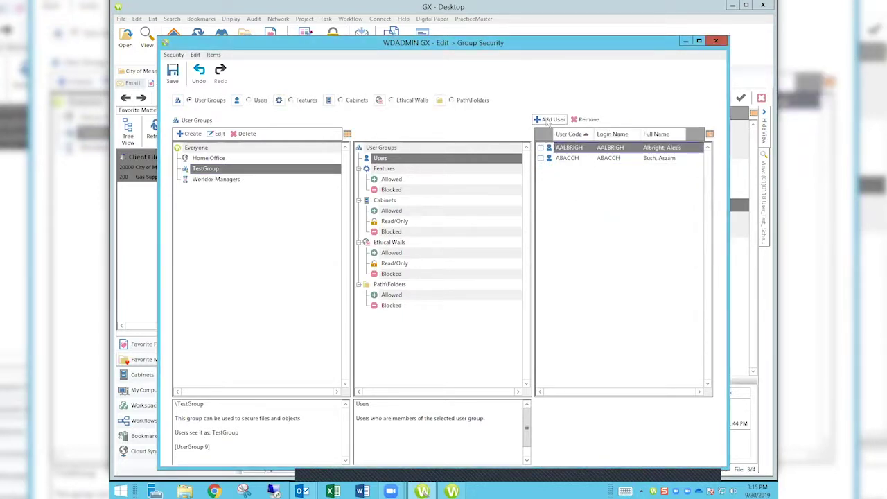
- Add the user with code BB to TestGroup from the list of active users
click(549, 119)
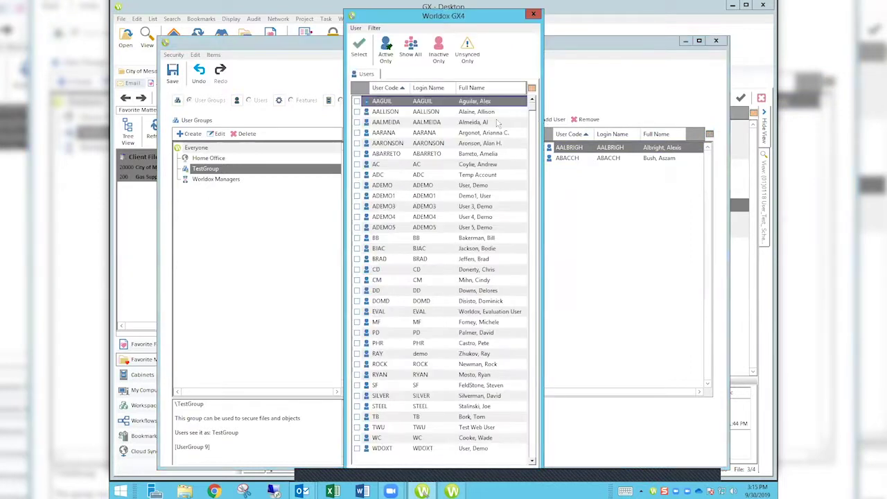
click(357, 237)
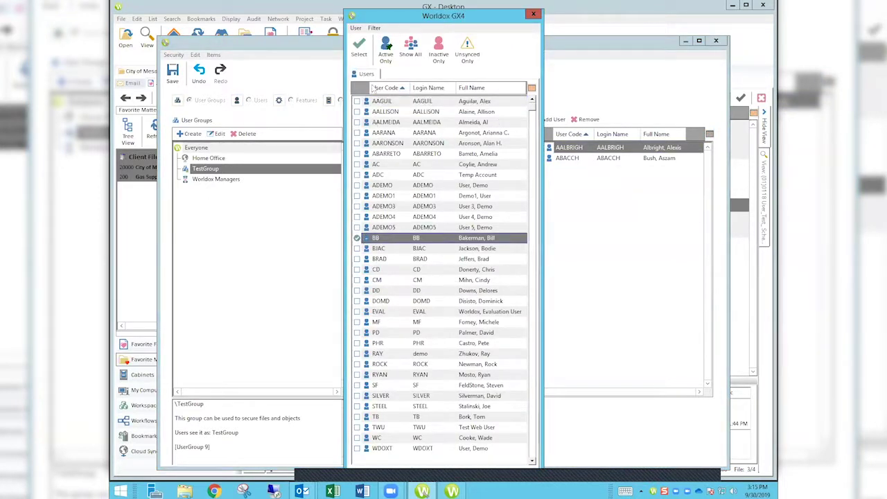
click(361, 45)
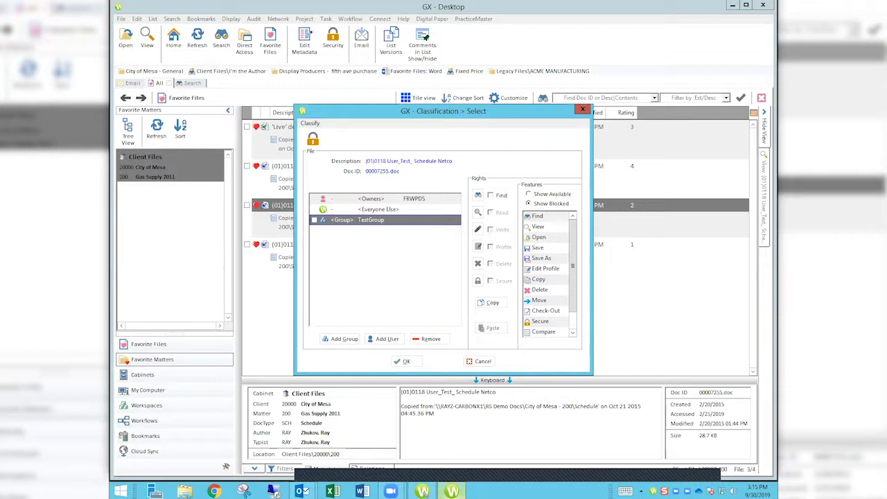
- Switch back to WDADMIN and create the subgroup TestGroup2 under TestGroup, allowing it to secure files and objects
mouse_move(423, 490)
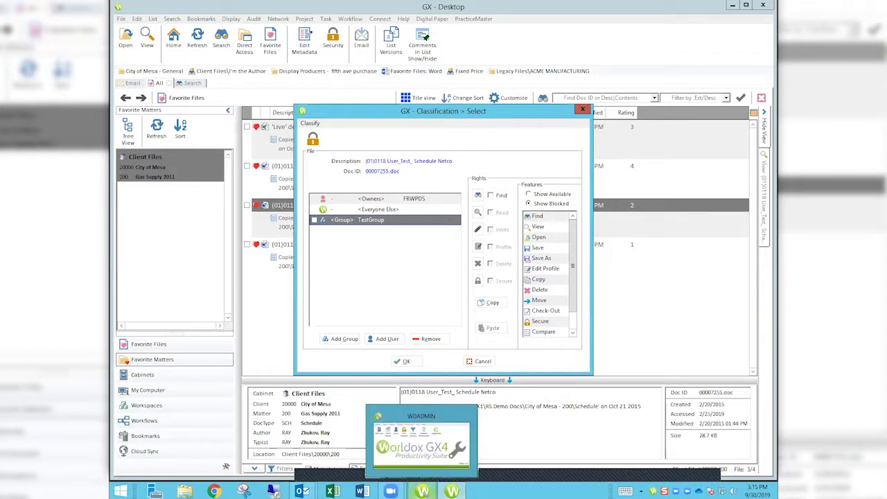
click(422, 454)
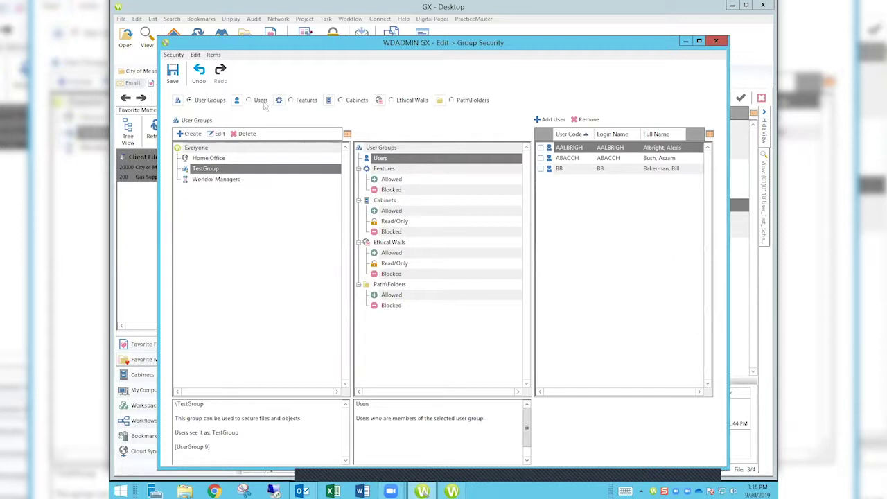
click(194, 134)
text(TestGrou)
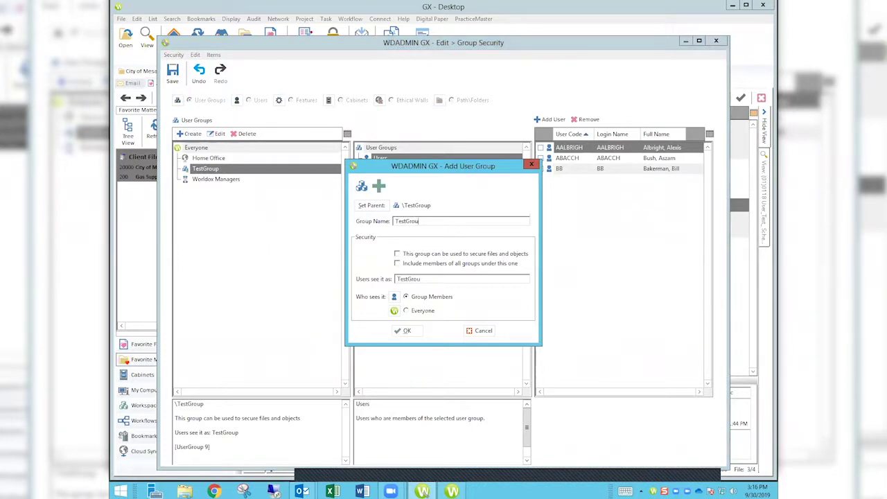
text(p2)
click(409, 332)
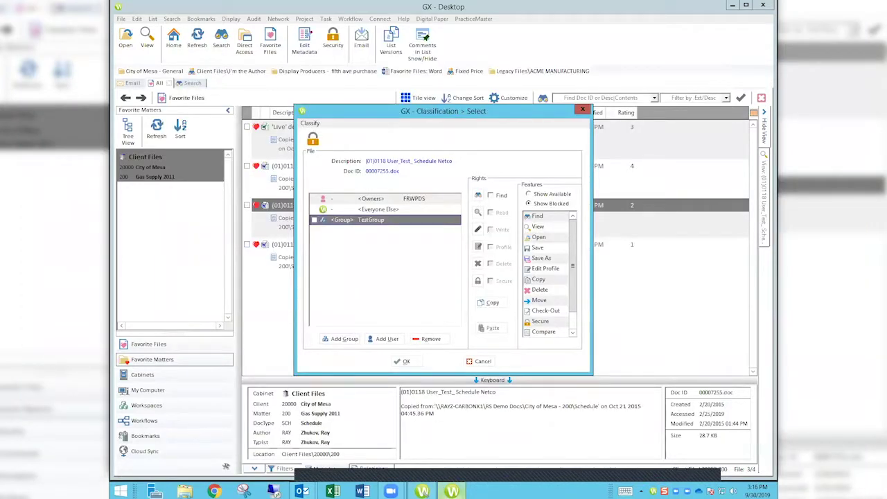
- In Worldox GX Desktop, reopen custom security for 00007255.doc, check which groups can be added, and close it without changes
click(481, 363)
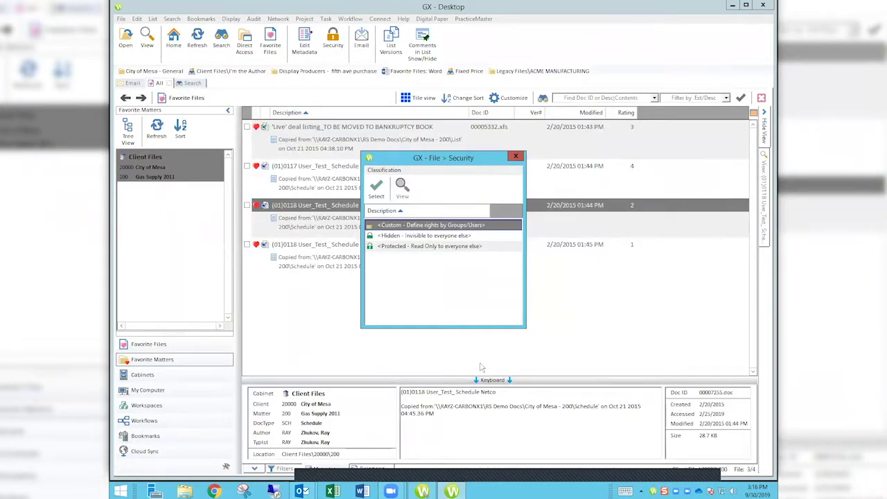
click(375, 194)
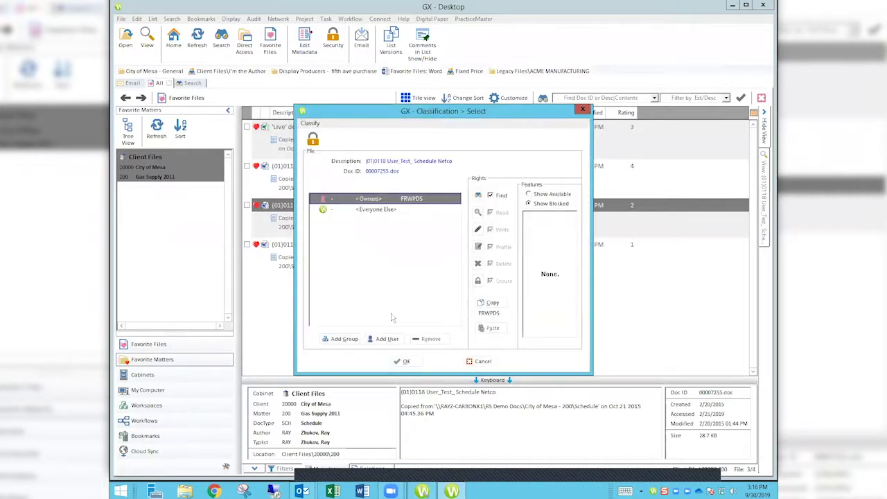
click(344, 338)
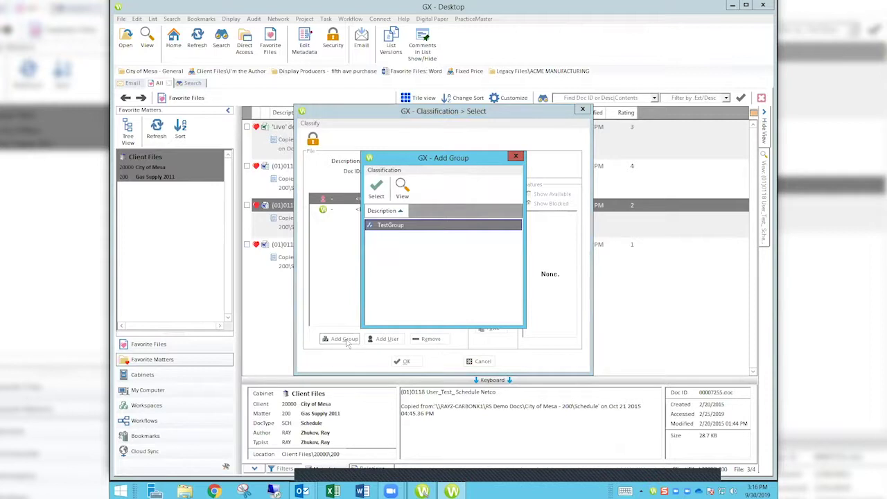
click(405, 231)
click(515, 157)
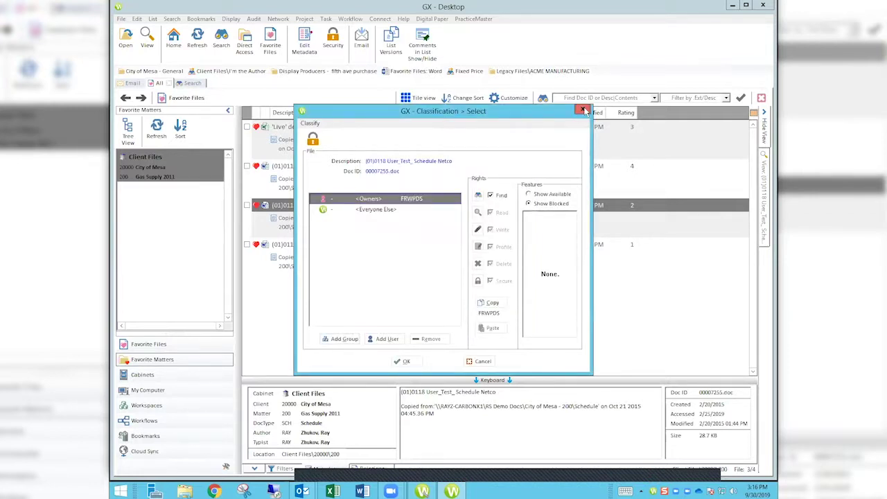
click(583, 111)
click(515, 156)
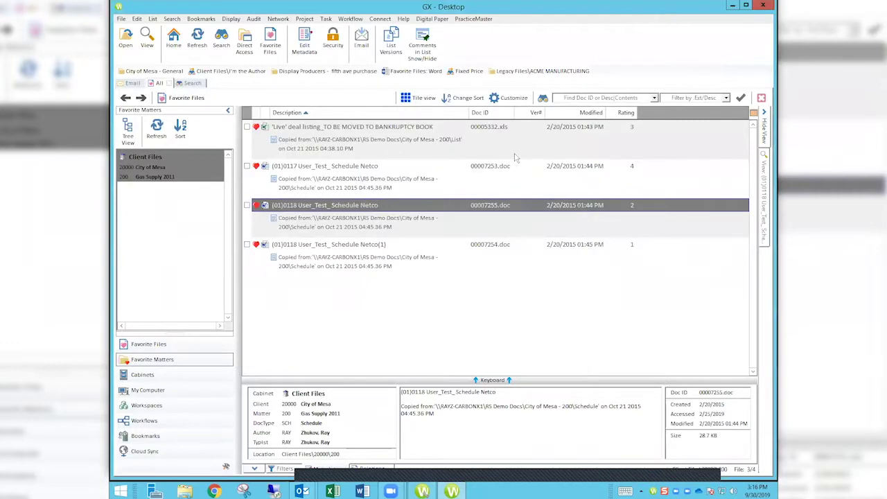
- Close the Worldox GX Desktop window and shut Worldox down completely
click(763, 6)
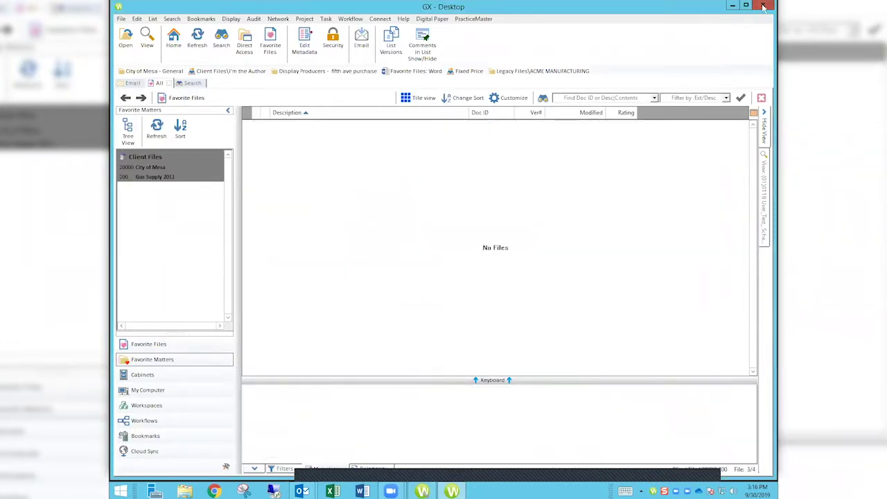
right_click(652, 490)
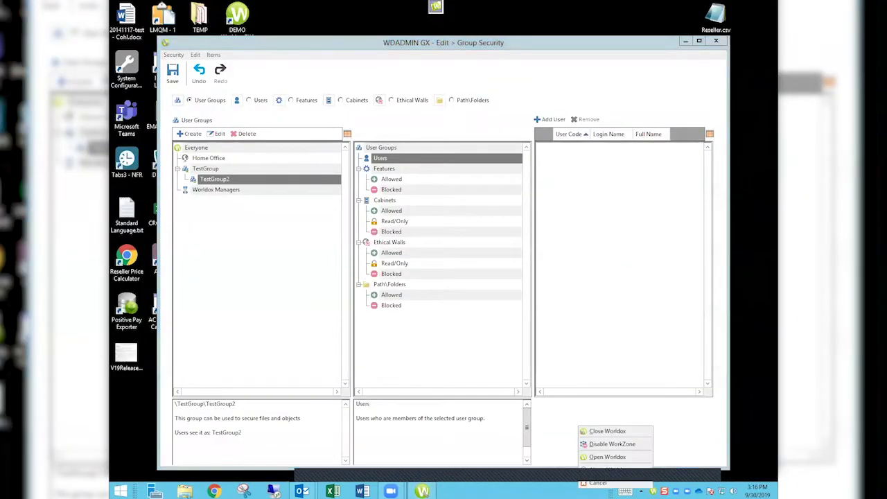
click(626, 430)
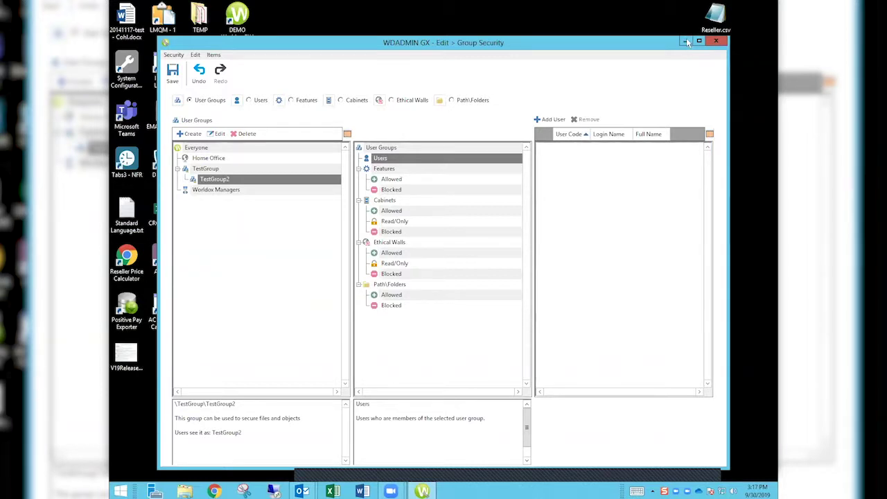
- Start Worldox from the DEMO desktop shortcut, log in with user code WDOXT, and open its main window
click(297, 25)
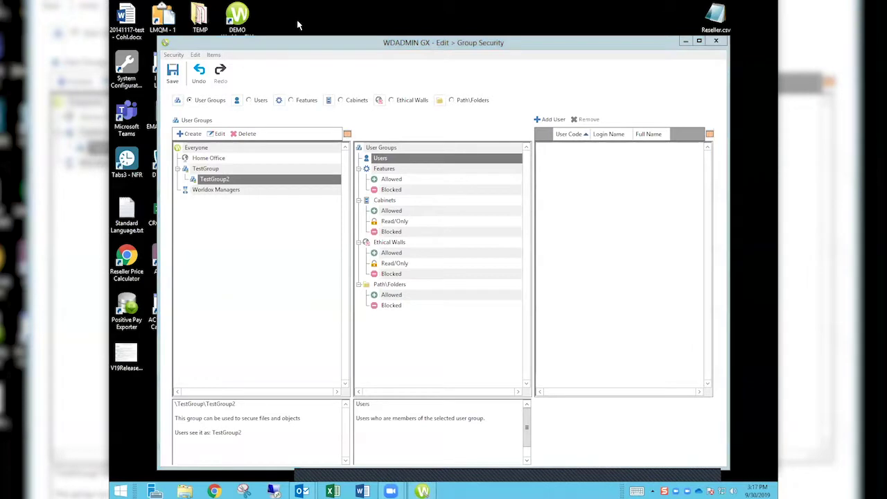
click(237, 16)
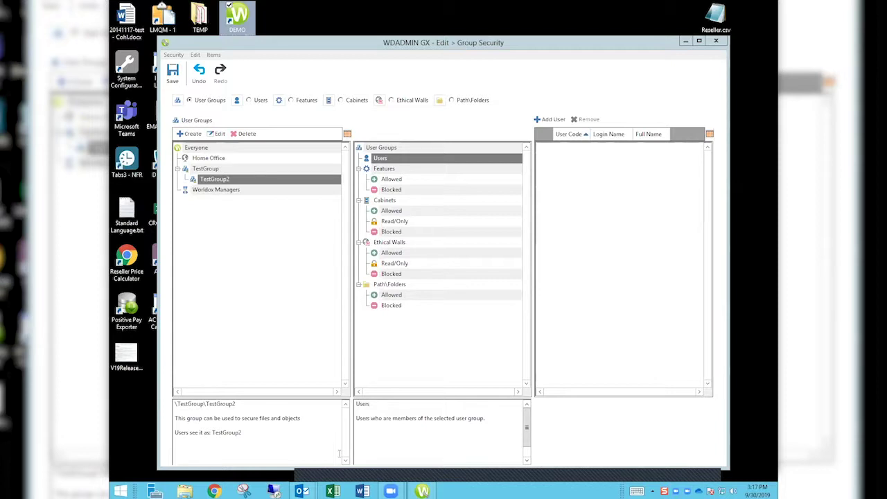
double_click(246, 26)
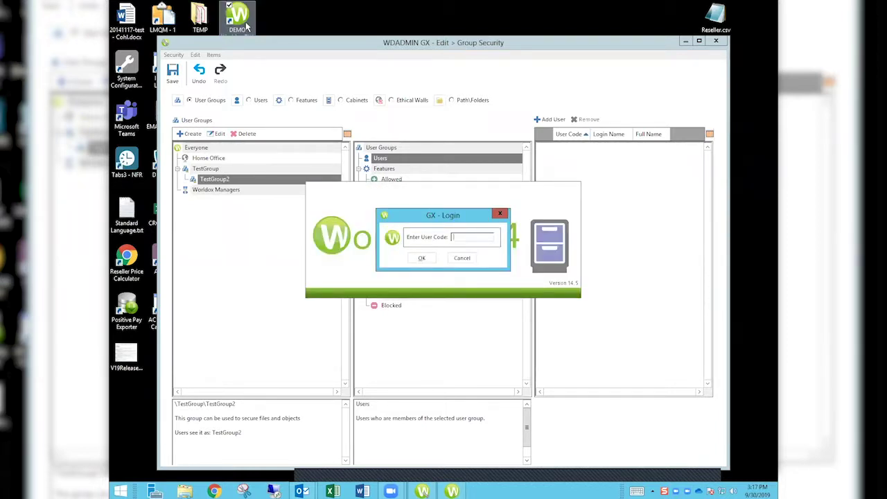
text(WDCXT)
key(Return)
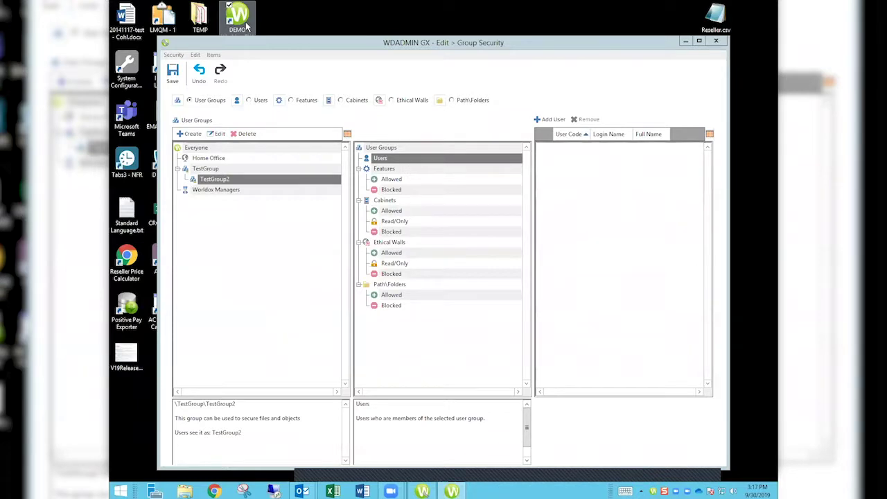
double_click(237, 20)
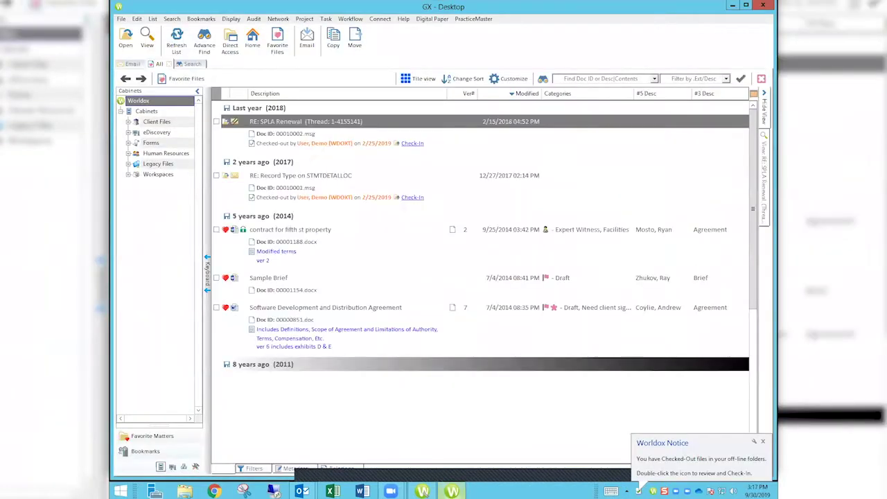
- Declassify the document "contract for fifth st property" to remove all its access restrictions
click(307, 230)
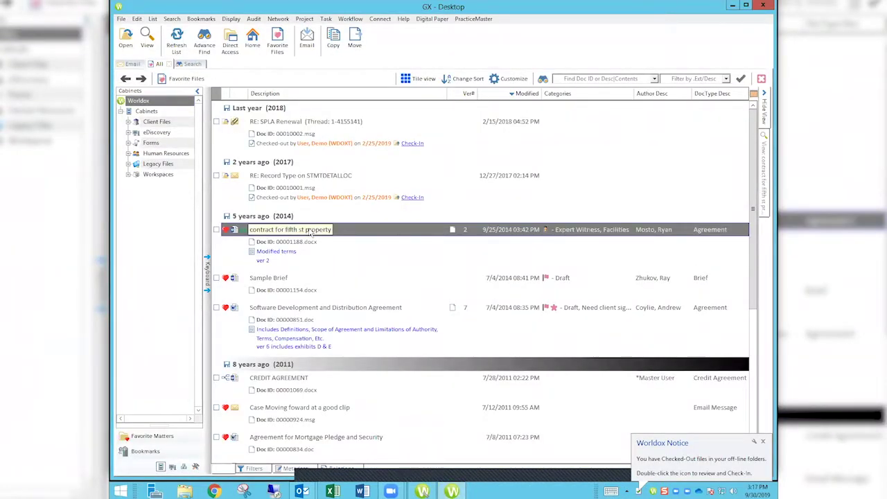
click(121, 19)
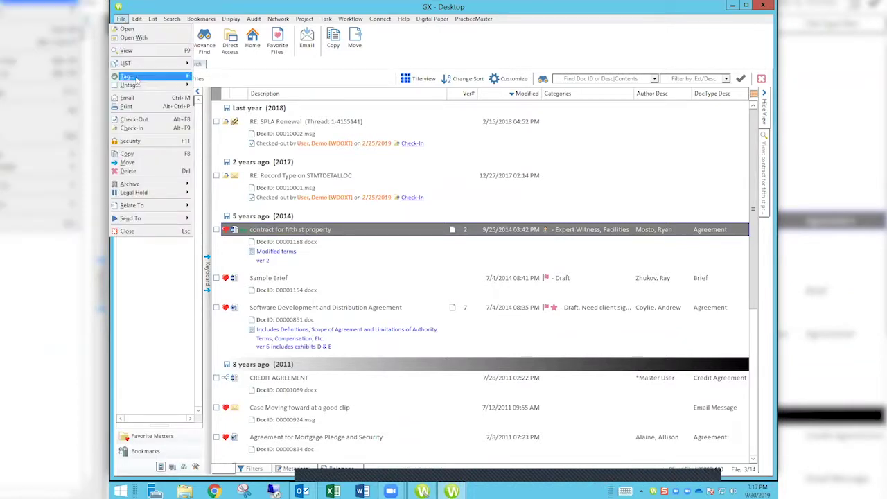
click(144, 142)
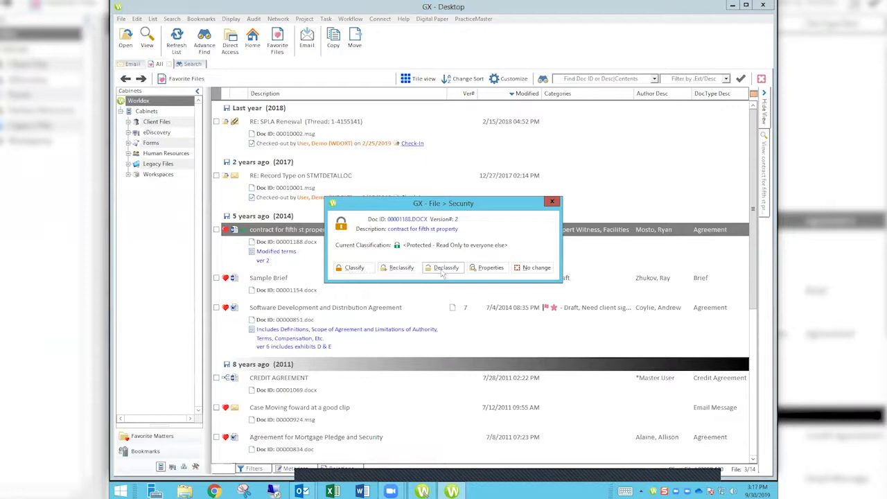
click(442, 270)
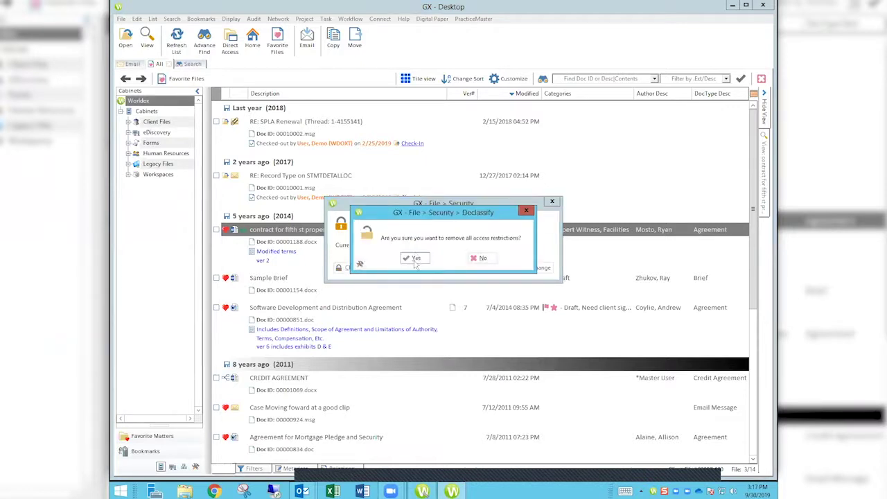
click(415, 258)
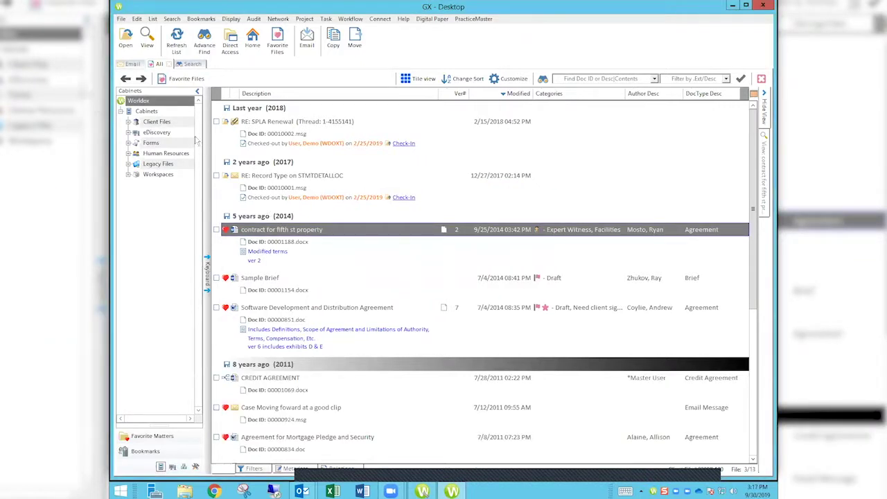
- Open custom group/user security for "contract for fifth st property" and show the groups available to add
click(120, 19)
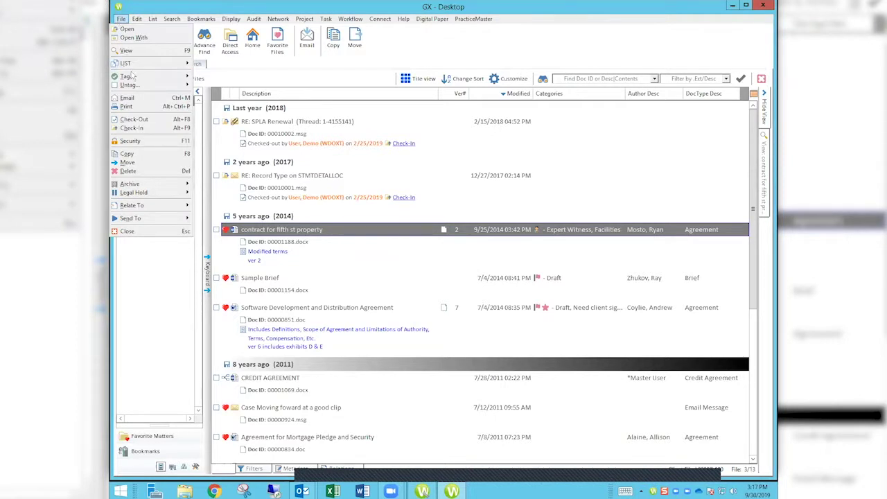
click(130, 141)
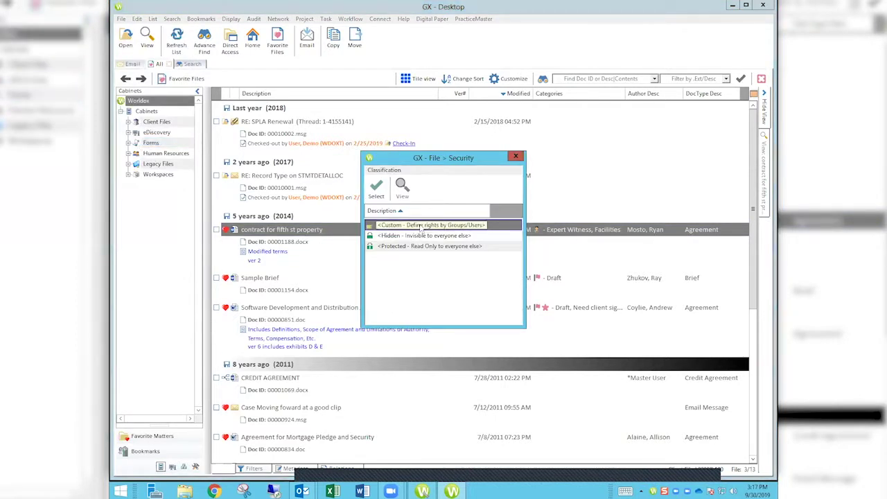
double_click(421, 226)
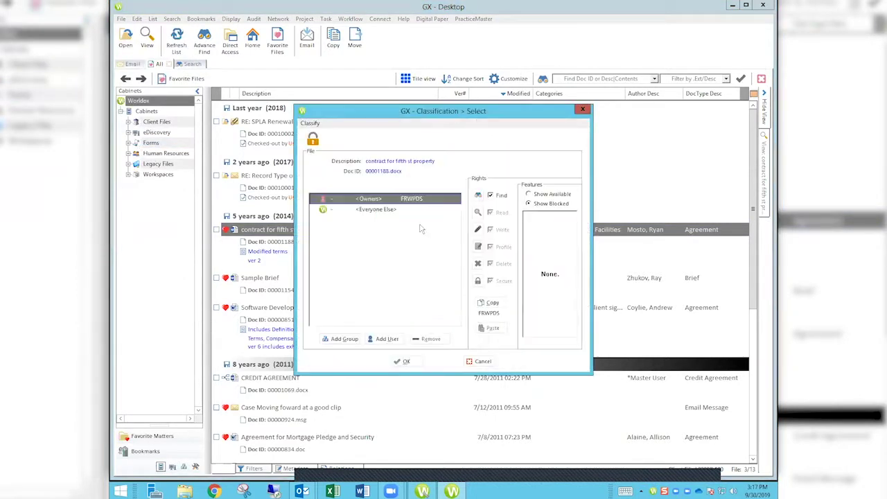
click(340, 339)
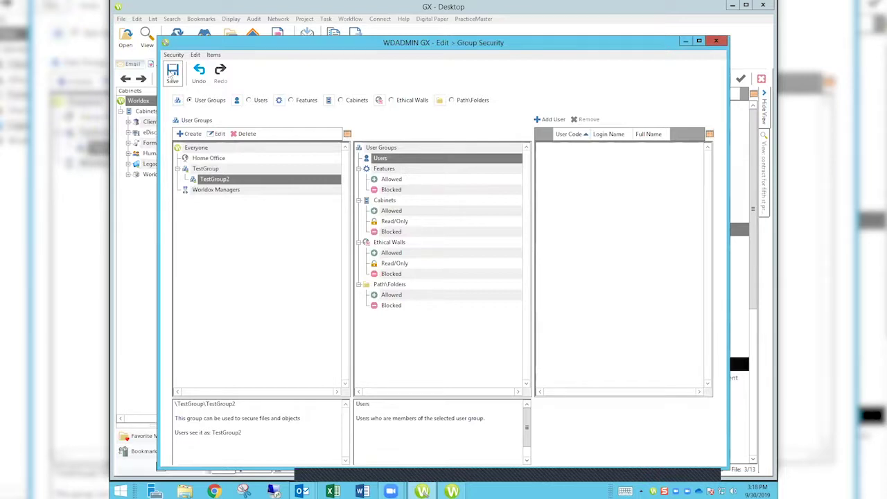
- Try making TestGroup2 visible to Everyone in its group settings, and discard the change
click(237, 180)
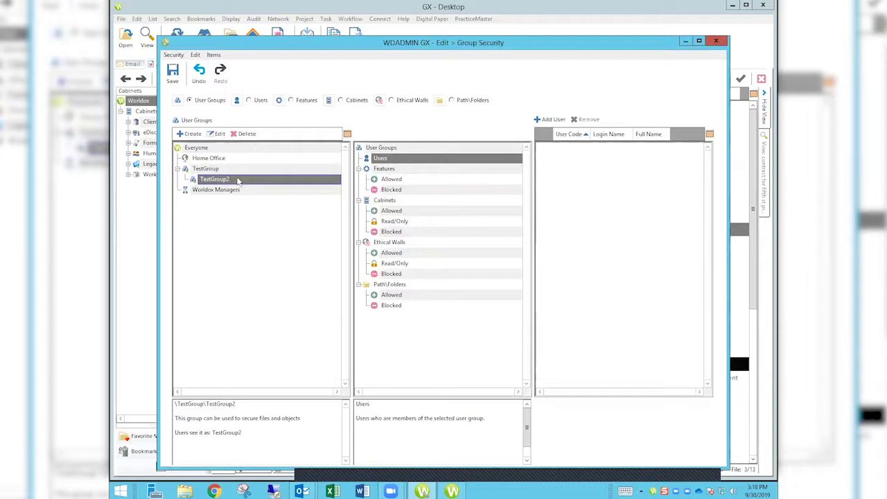
click(219, 134)
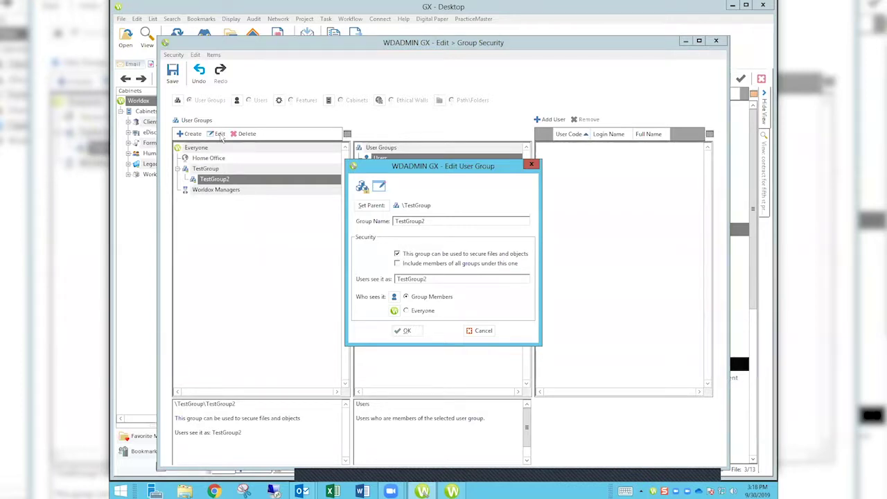
click(424, 311)
click(488, 333)
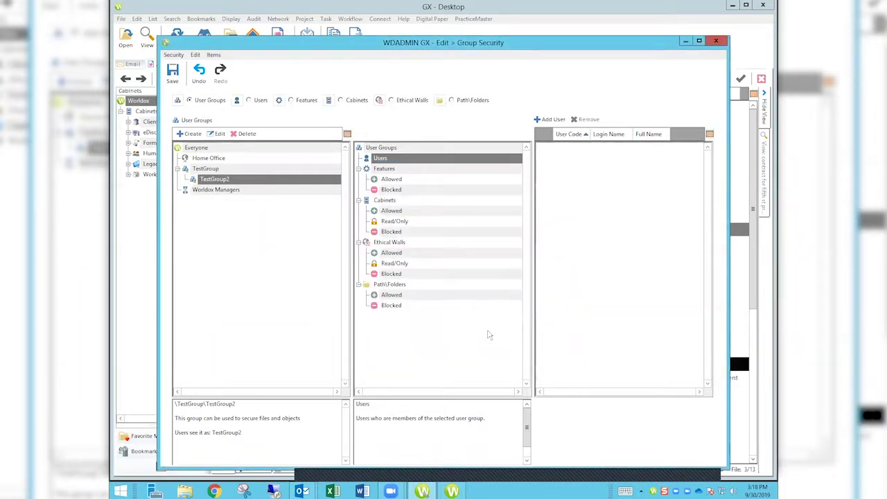
- Save the group security setup and close it along with the open Add Group dialog
click(173, 76)
click(715, 41)
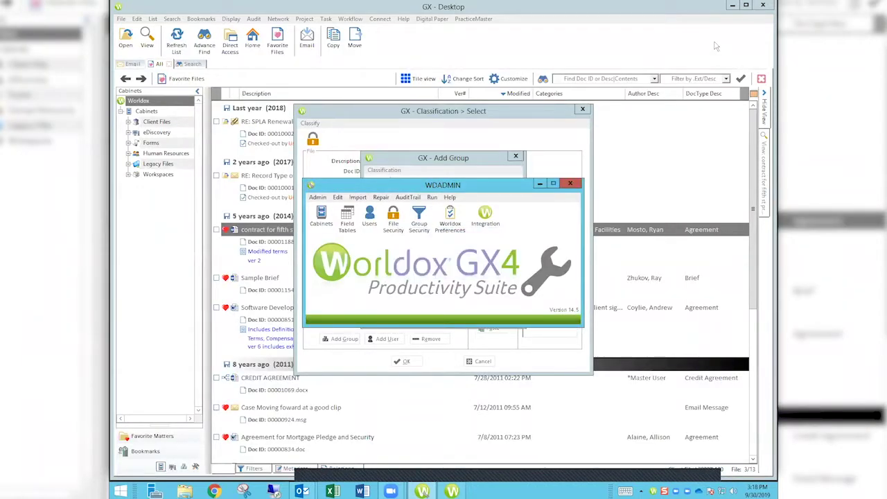
click(514, 157)
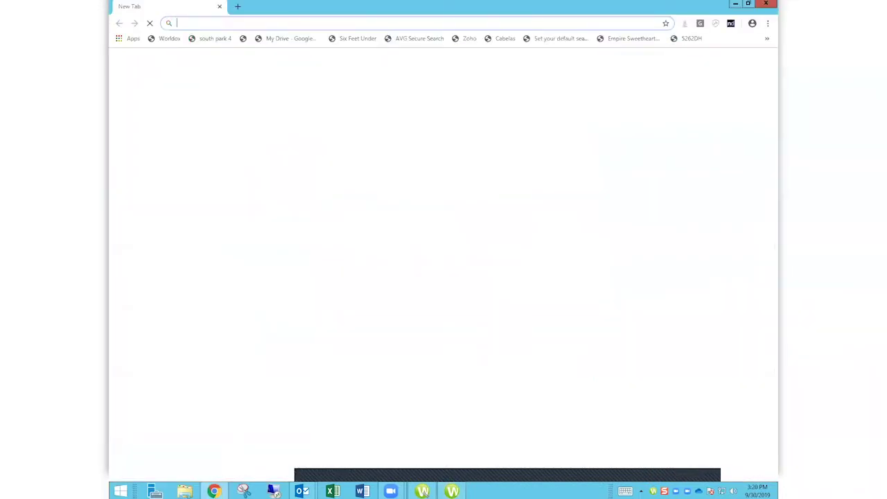
- Open the Attorney Computer Systems website at attorneycomputersystems.com in the new browser tab
text(att)
key(Down)
key(Down)
key(Down)
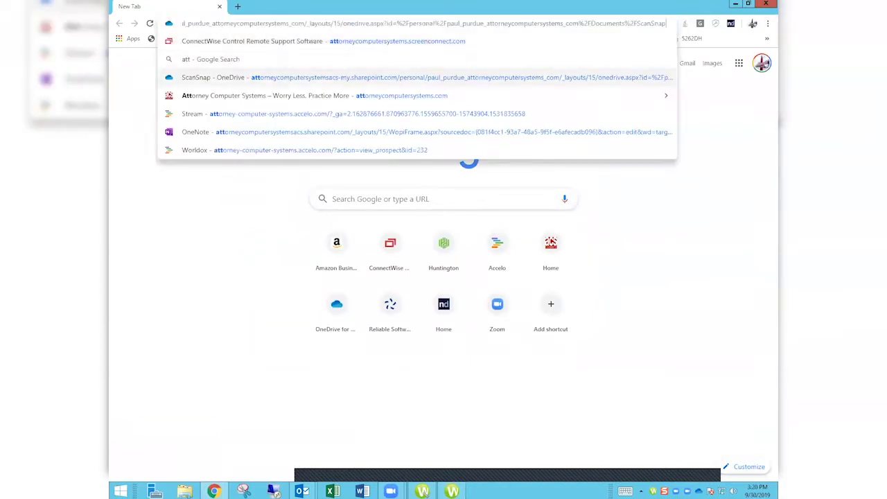
key(Return)
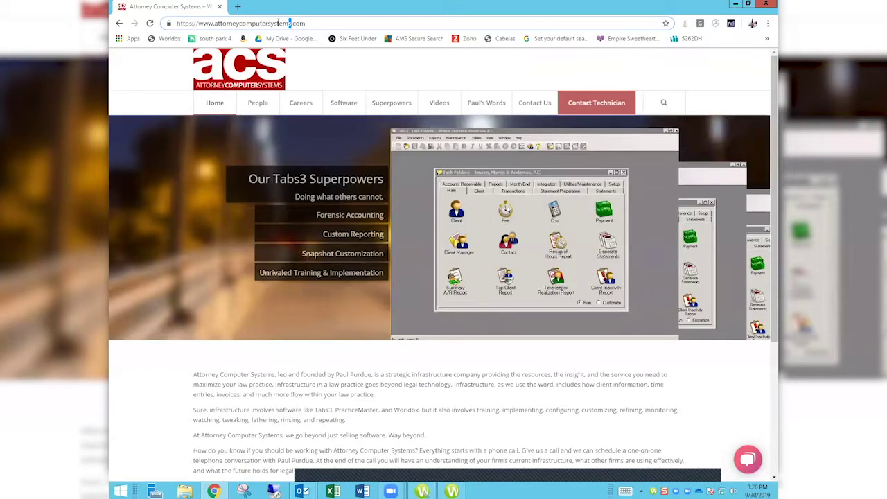
- Go to the site's Videos page and open more information on the Worldox Virtual User Group Meetings
click(442, 103)
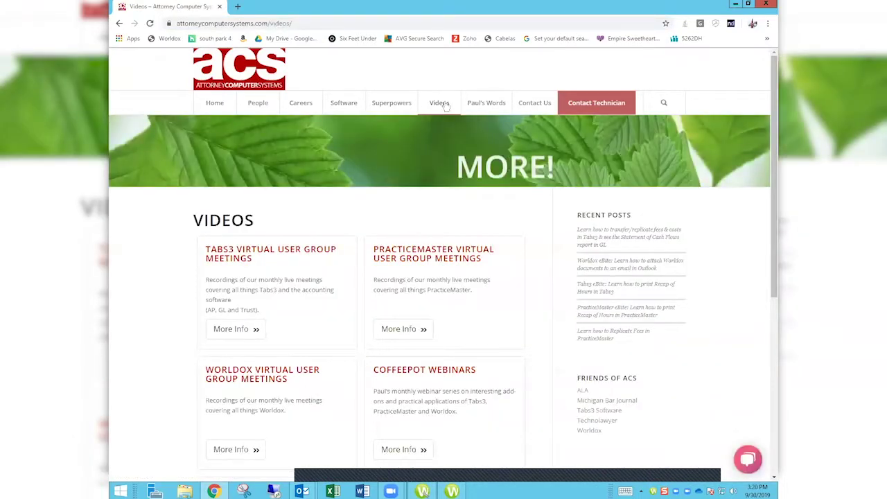
scroll(445, 104, down, 1)
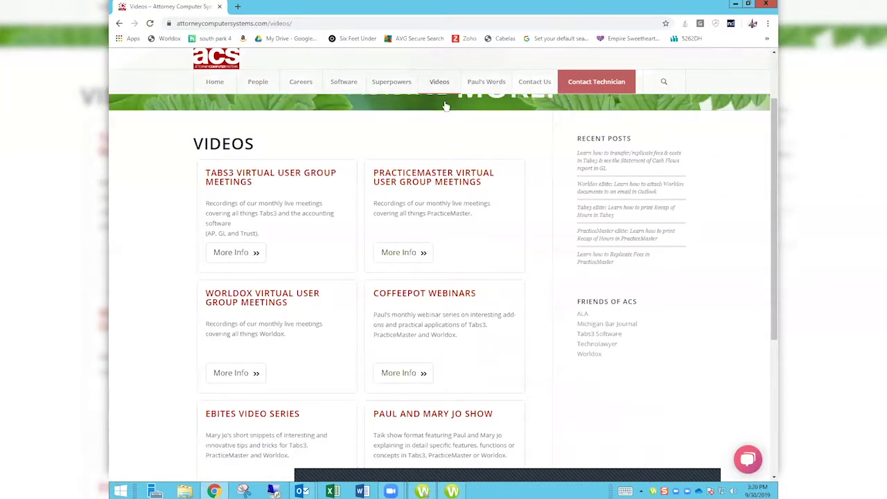
scroll(445, 105, down, 1)
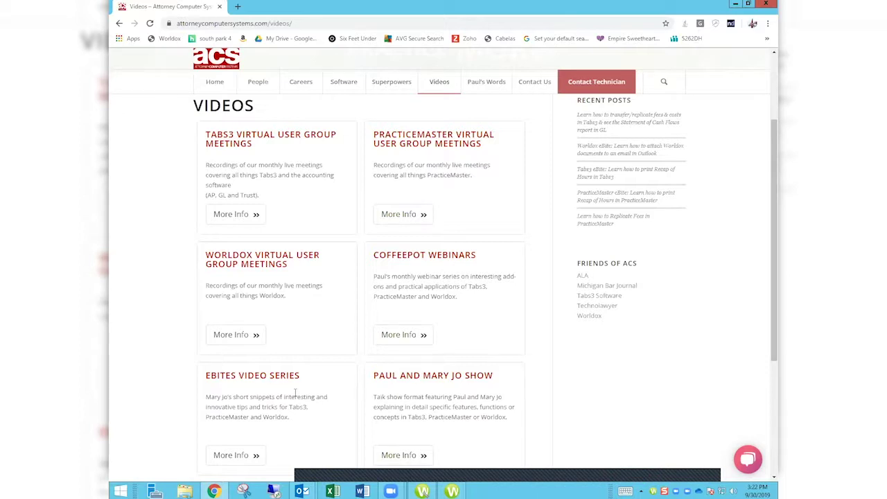
click(235, 336)
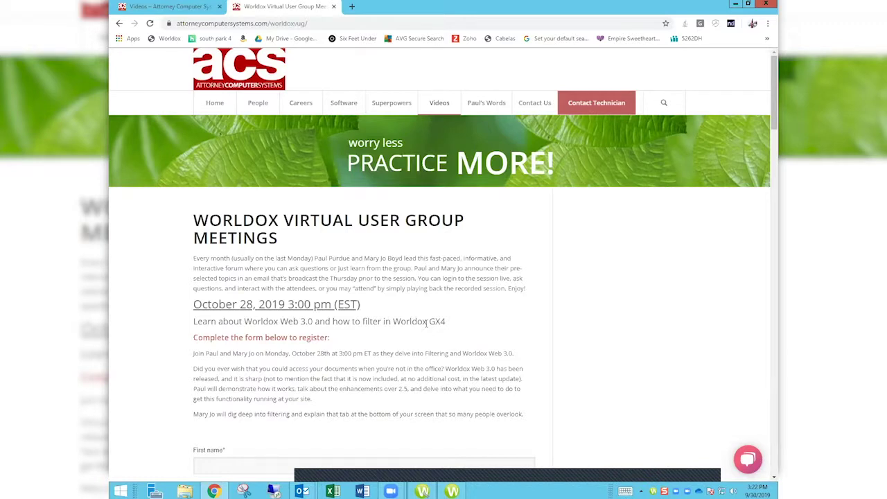
- Look through the Worldox user group page, covering the October 28, 2019 registration form, the past meeting recordings and the page numbering
scroll(426, 323, down, 3)
scroll(425, 324, down, 2)
scroll(426, 326, down, 1)
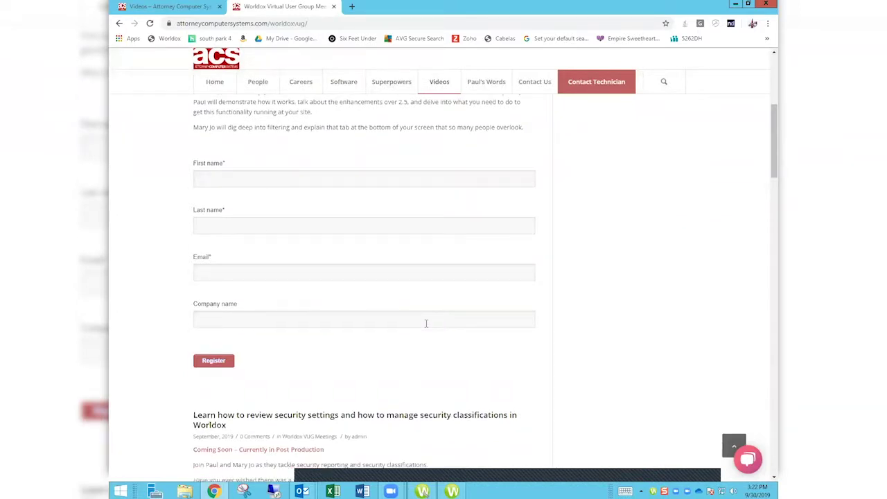
scroll(425, 323, down, 3)
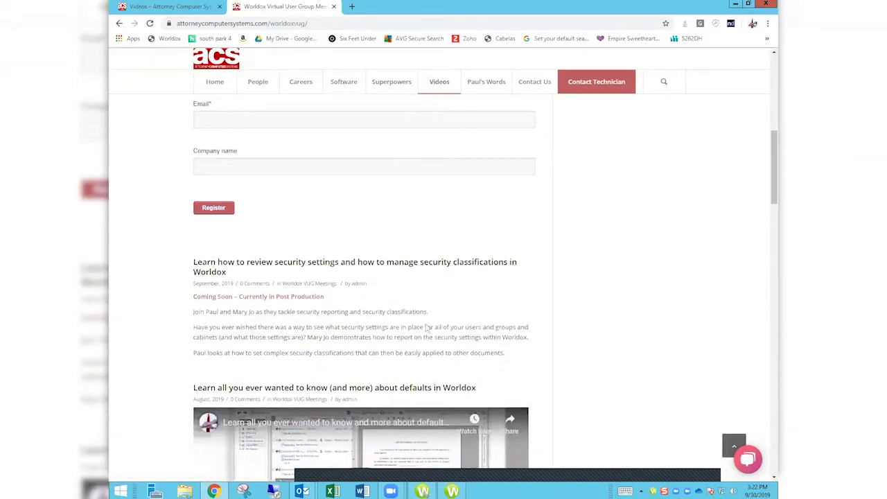
scroll(427, 327, down, 3)
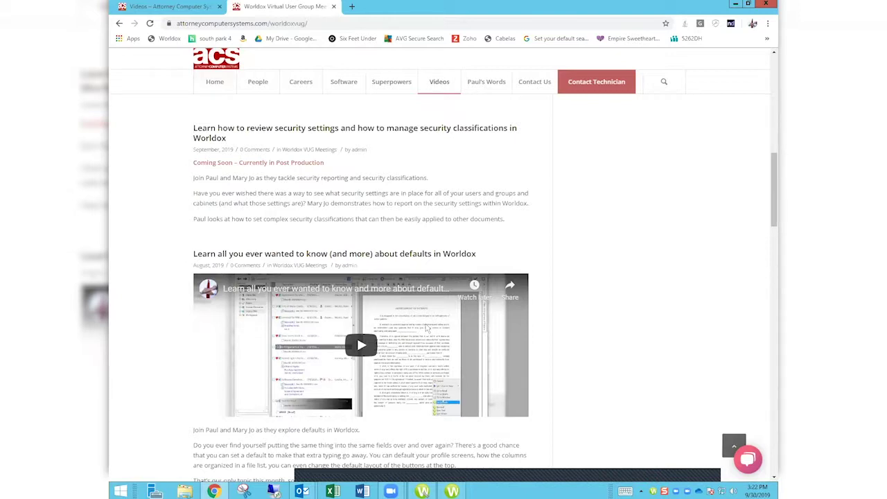
scroll(425, 328, down, 15)
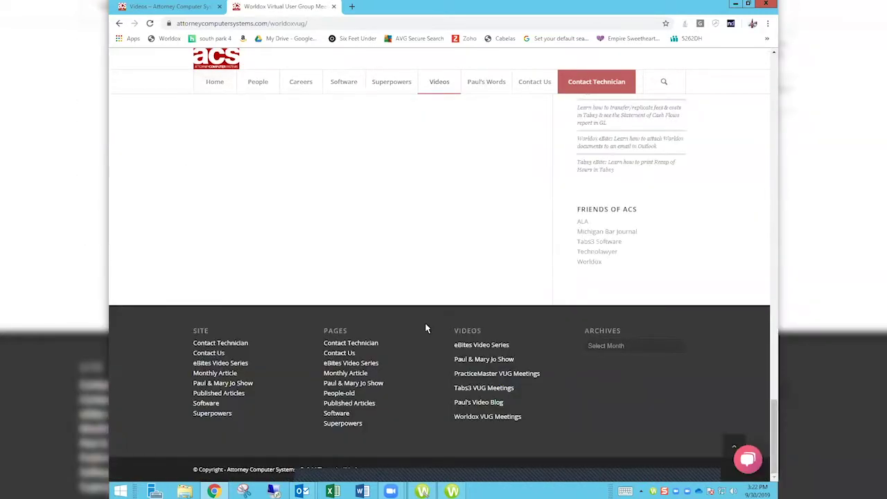
scroll(426, 327, up, 5)
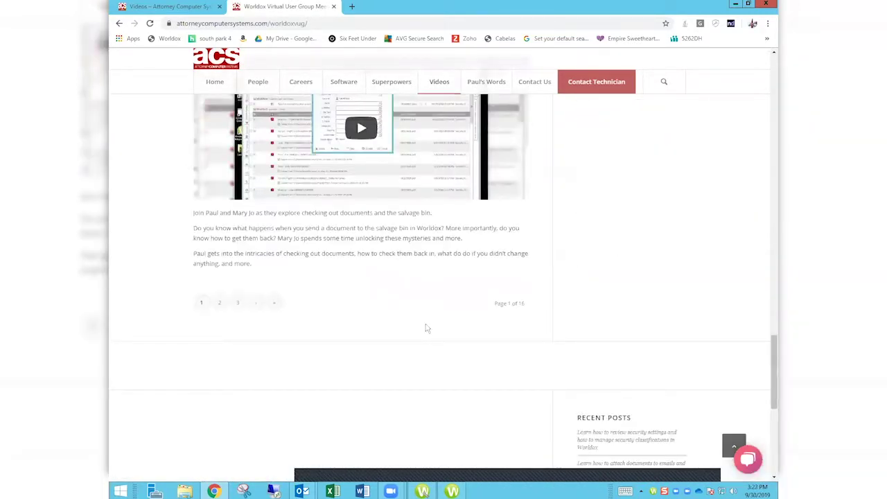